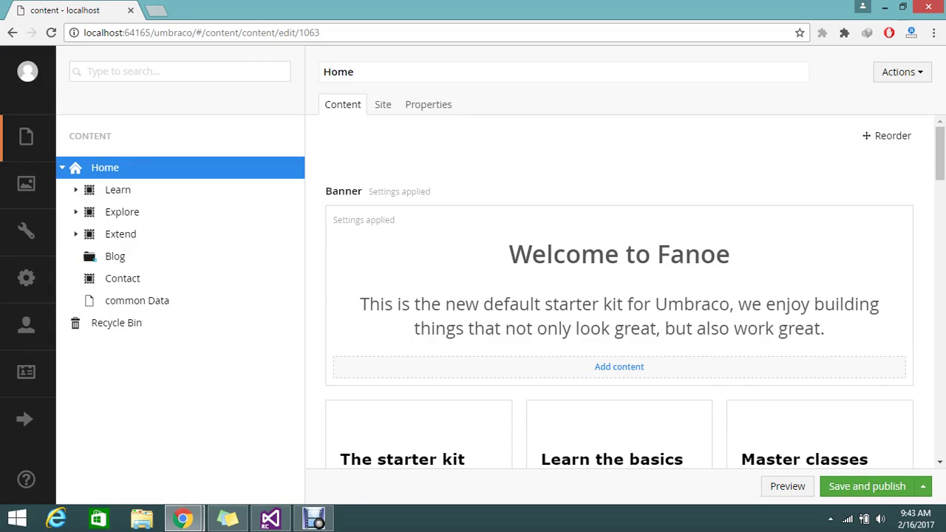
Show the Home page's Site tab (description, 'Fanoe - Umbraco Starter Kit' title, logo) and select the localhost:64165 address.
{"action": "mouse_move", "coordinate": [221, 168]}
{"action": "left_click", "coordinate": [382, 104]}
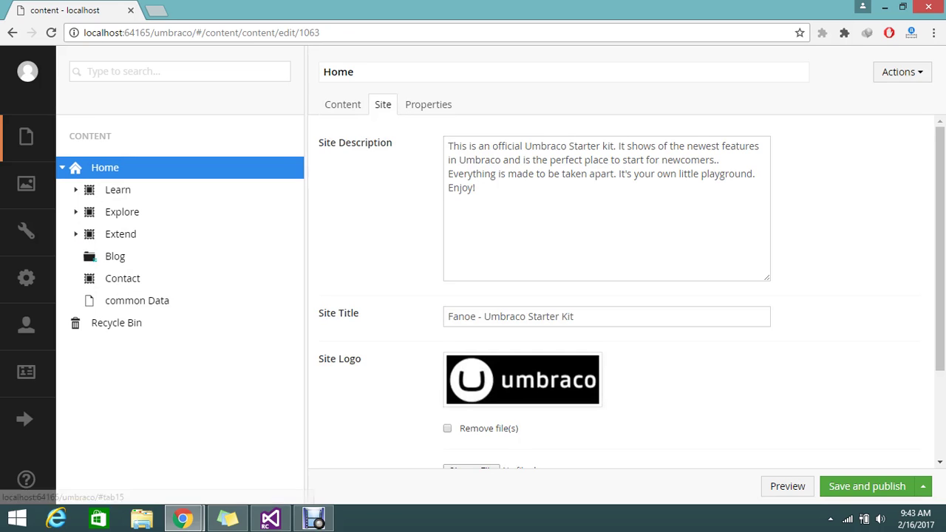
{"action": "left_click_drag", "start_coordinate": [151, 33], "coordinate": [83, 32]}
{"action": "key", "text": "ctrl+c"}
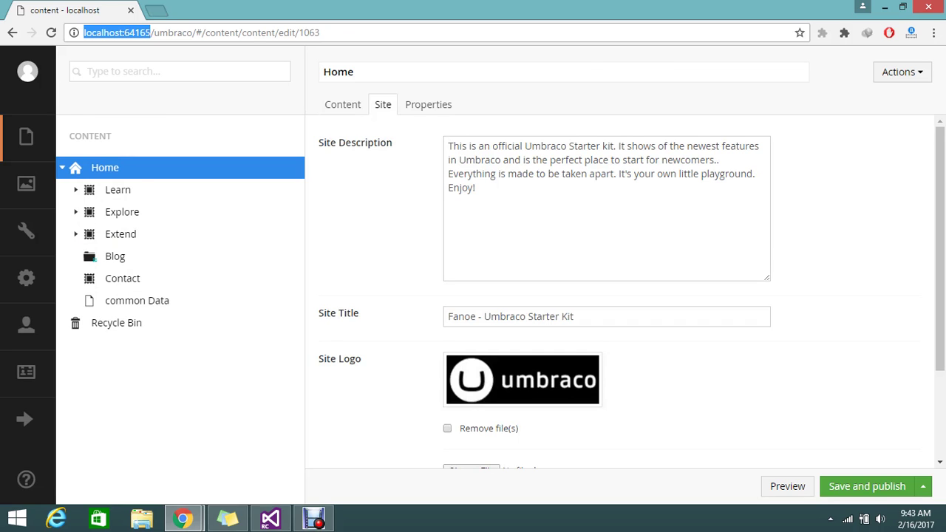
Load the copied localhost:64165 address in a new tab and scroll through the live Fanoe site.
{"action": "key", "text": "ctrl+t"}
{"action": "key", "text": "ctrl+v"}
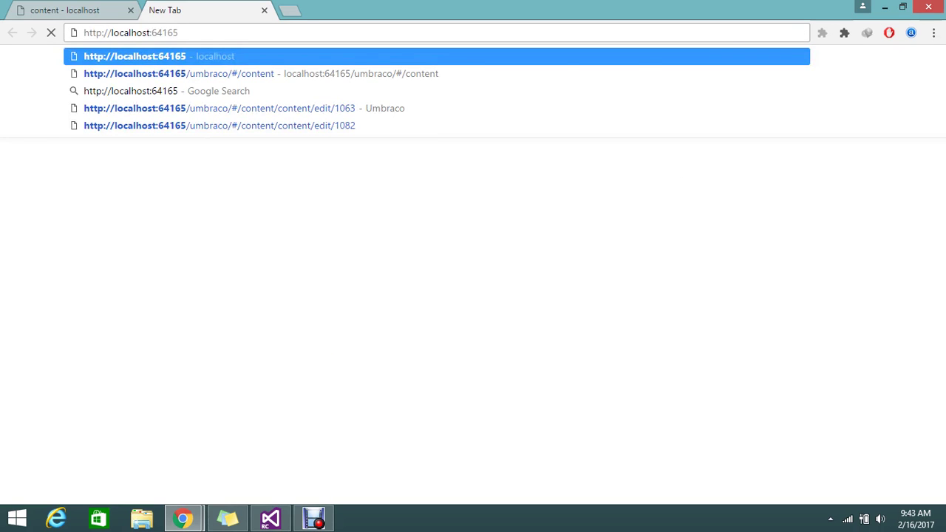
{"action": "key", "text": "Return"}
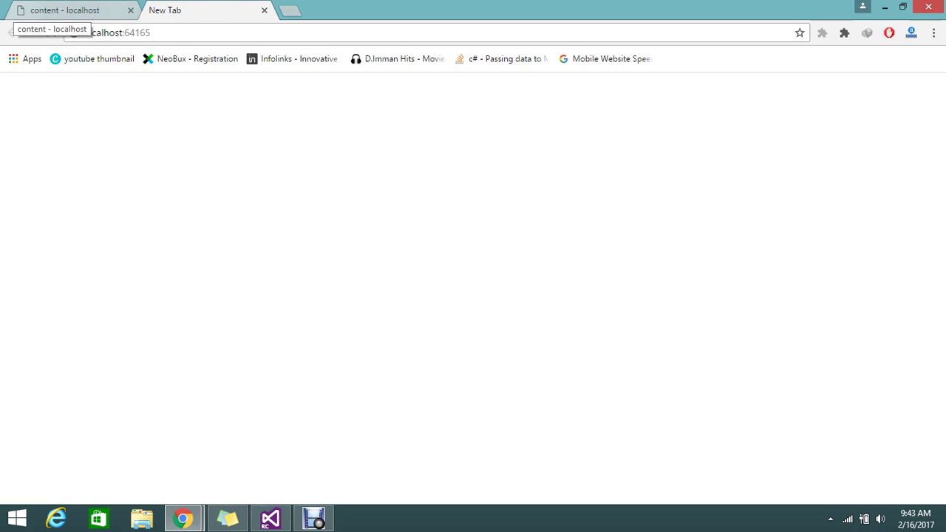
{"action": "scroll", "coordinate": [472, 276], "scroll_direction": "down", "scroll_amount": 6}
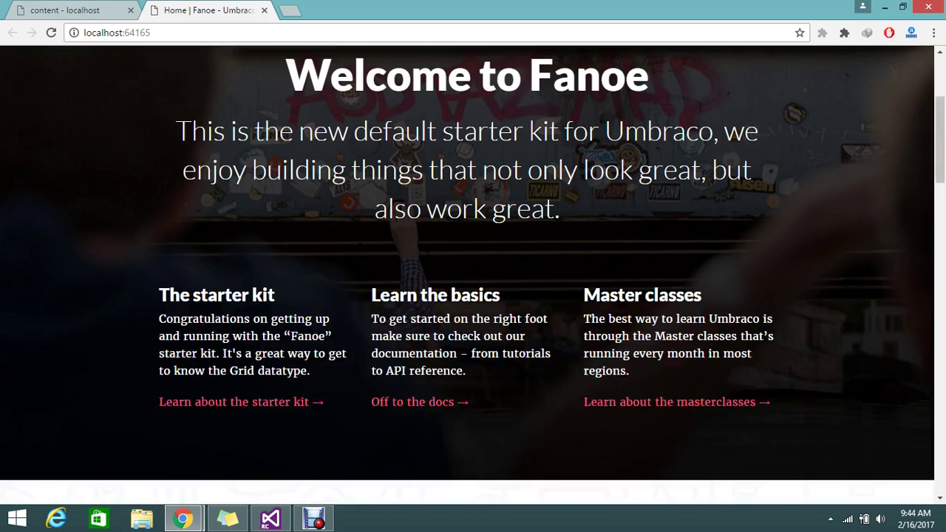
{"action": "scroll", "coordinate": [473, 276], "scroll_direction": "down", "scroll_amount": 2}
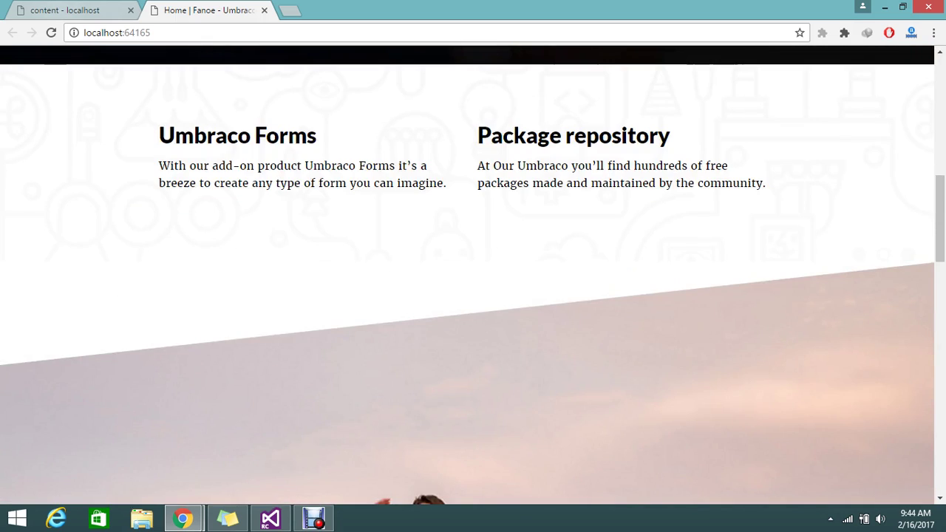
{"action": "key", "text": "ctrl+Page_Up"}
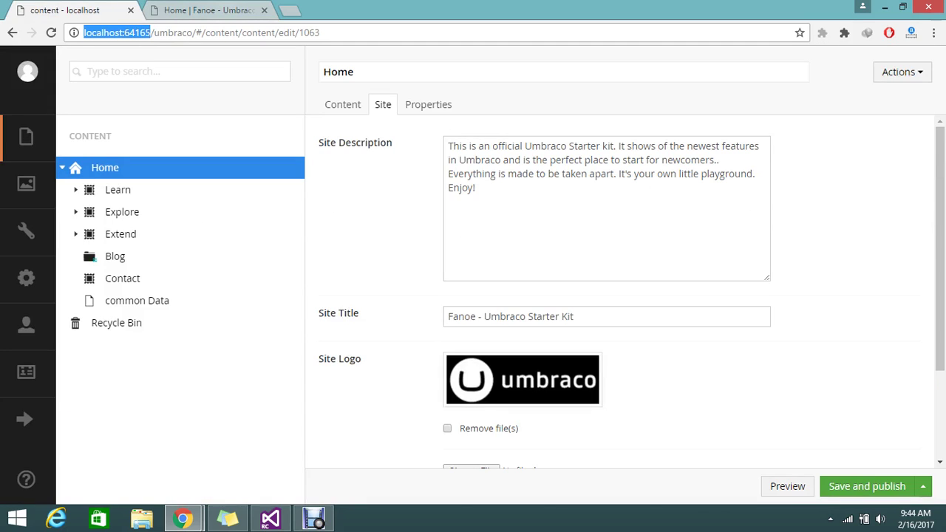
{"action": "key", "text": "ctrl+Page_Down"}
Return to the backoffice and scroll through the Home page's main content grid.
{"action": "key", "text": "ctrl+Page_Up"}
{"action": "left_click", "coordinate": [342, 104]}
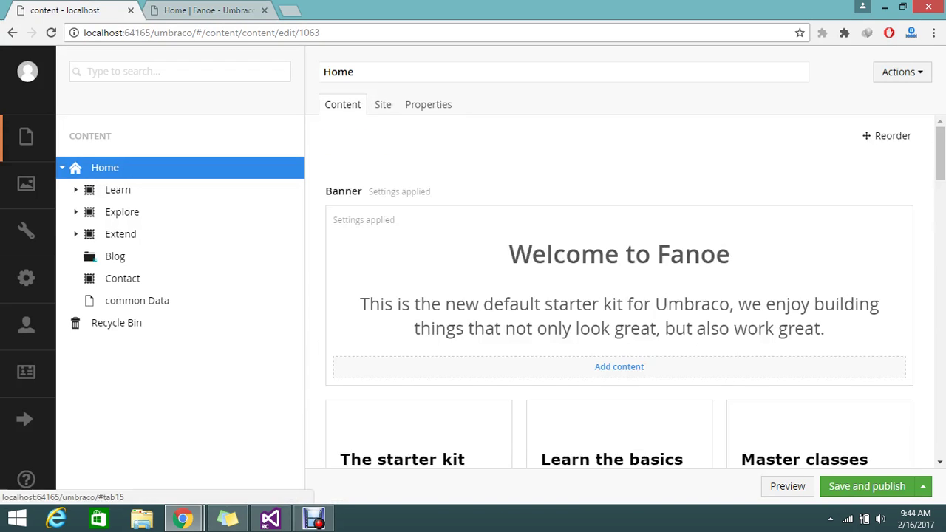
{"action": "scroll", "coordinate": [619, 296], "scroll_direction": "down", "scroll_amount": 5}
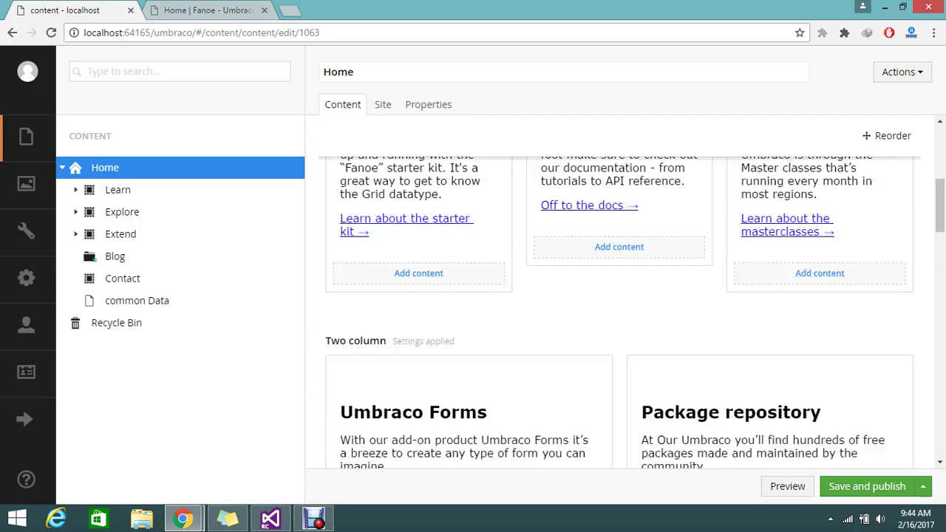
{"action": "scroll", "coordinate": [469, 355], "scroll_direction": "down", "scroll_amount": 1}
{"action": "scroll", "coordinate": [619, 296], "scroll_direction": "up", "scroll_amount": 3}
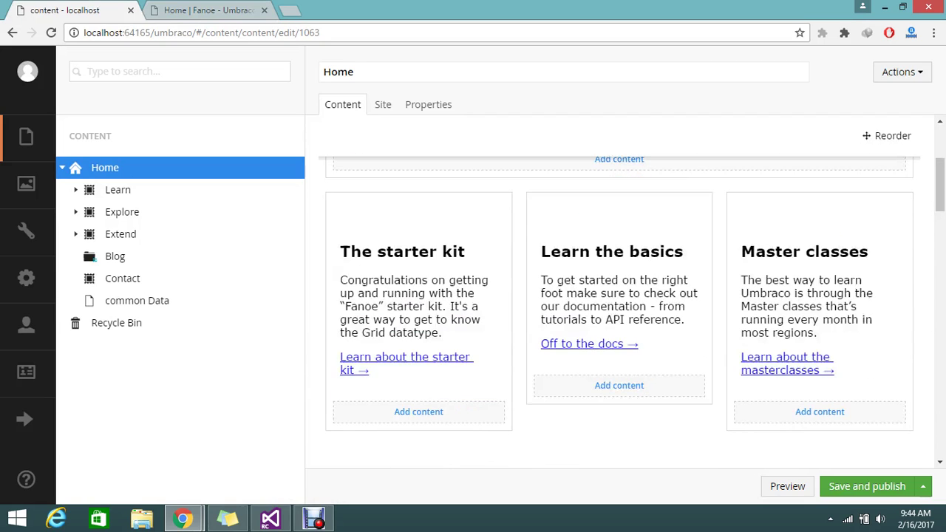
Review the Site fields, check Properties (Id 1063), and open the Home document type.
{"action": "left_click", "coordinate": [383, 105]}
{"action": "scroll", "coordinate": [620, 295], "scroll_direction": "up", "scroll_amount": 2}
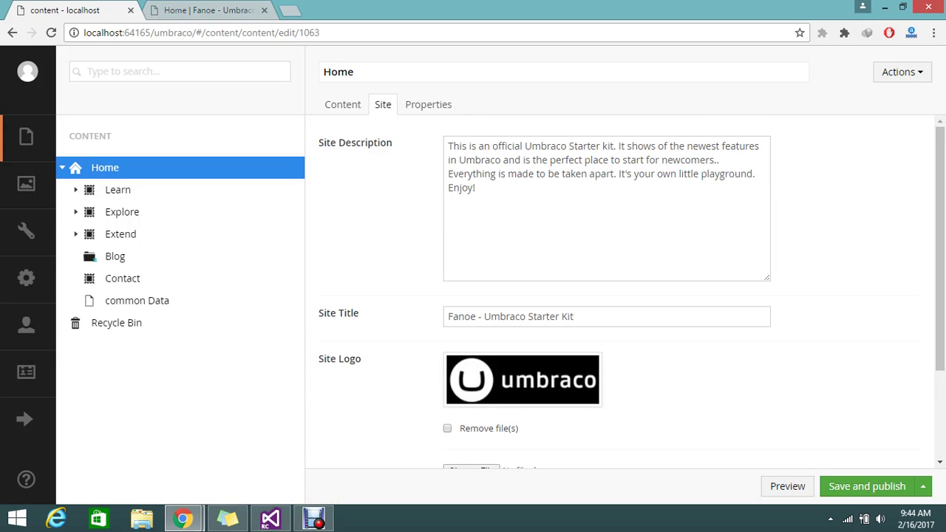
{"action": "scroll", "coordinate": [619, 295], "scroll_direction": "down", "scroll_amount": 2}
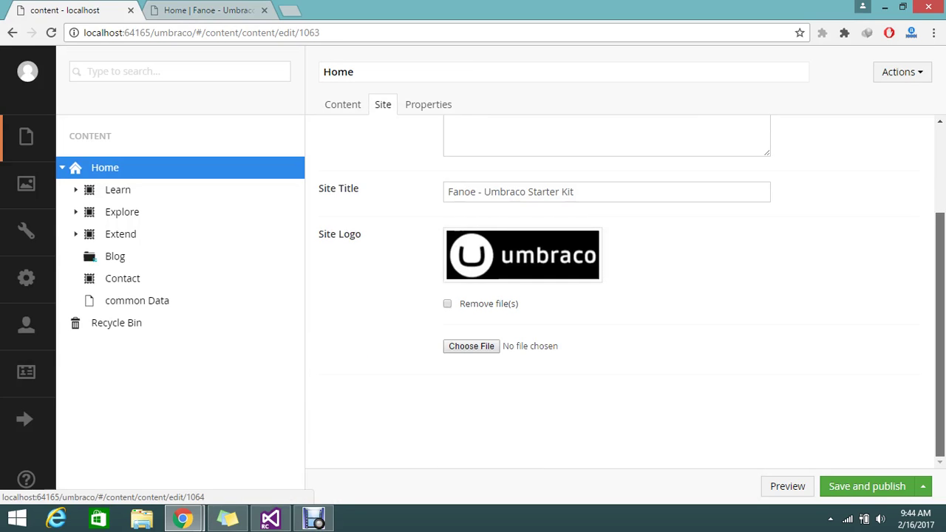
{"action": "scroll", "coordinate": [619, 296], "scroll_direction": "up", "scroll_amount": 2}
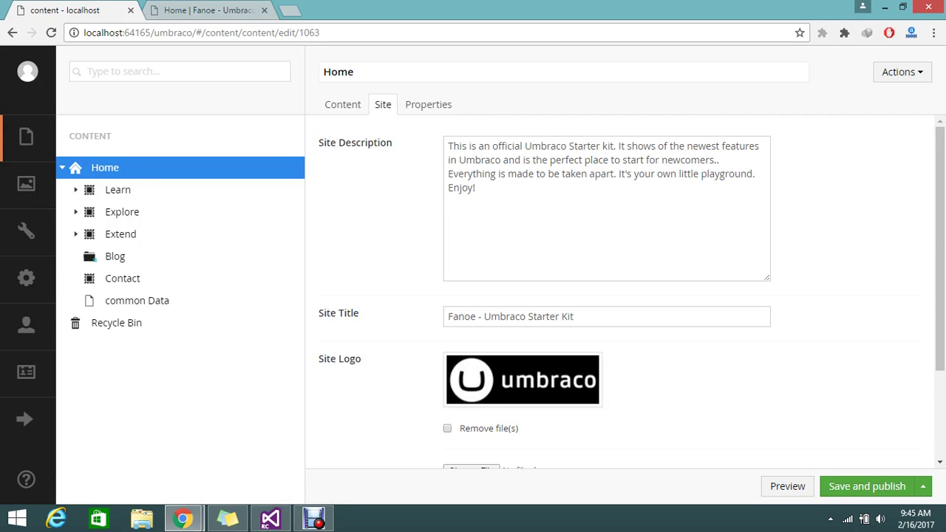
{"action": "scroll", "coordinate": [621, 295], "scroll_direction": "down", "scroll_amount": 2}
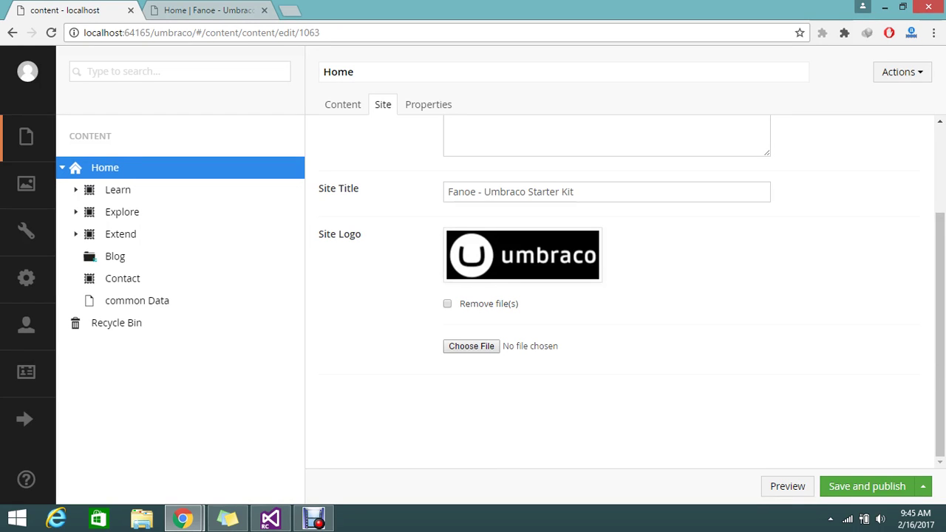
{"action": "scroll", "coordinate": [620, 296], "scroll_direction": "up", "scroll_amount": 2}
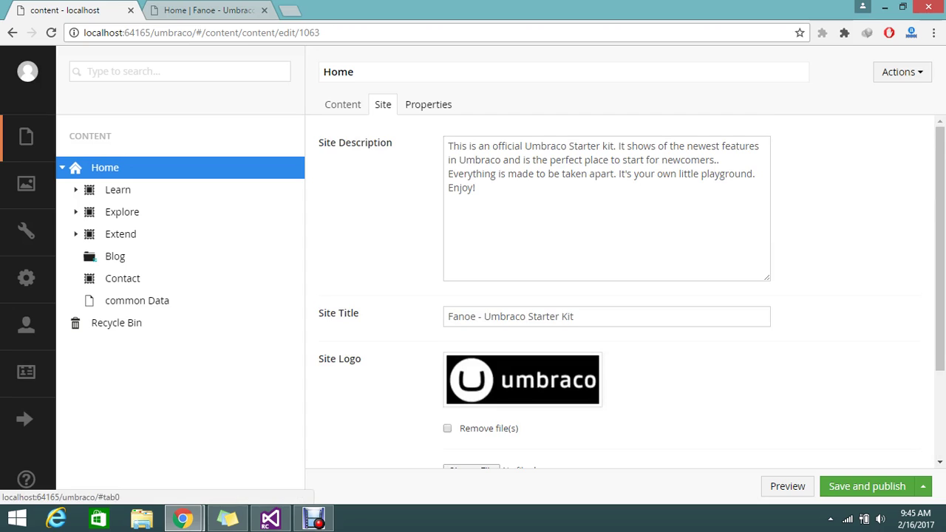
{"action": "left_click", "coordinate": [428, 104]}
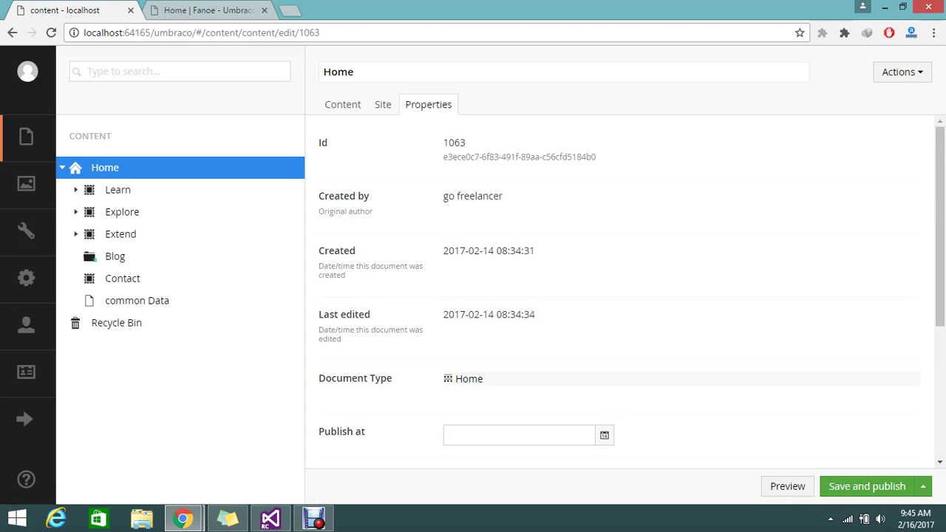
{"action": "left_click", "coordinate": [466, 379]}
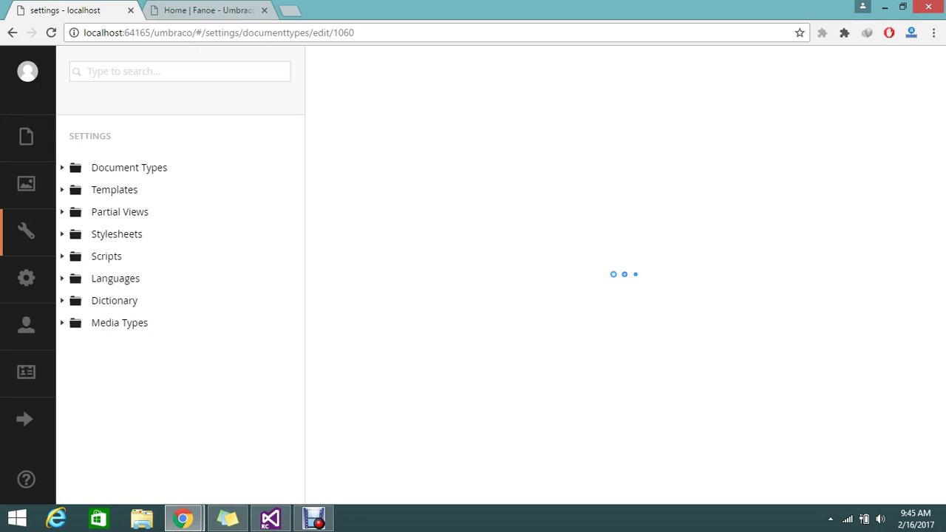
Add a new property named companyname to the Site group of the Home document type.
{"action": "scroll", "coordinate": [667, 232], "scroll_direction": "down", "scroll_amount": 1}
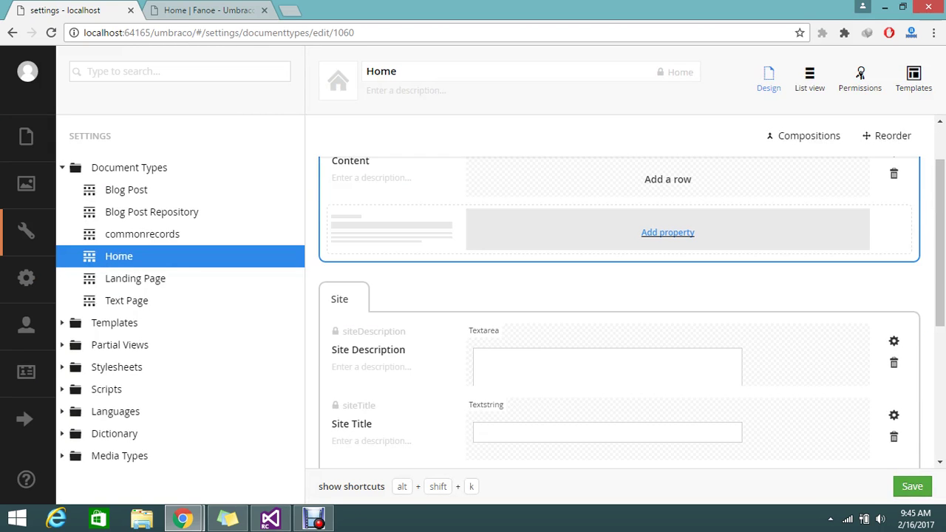
{"action": "scroll", "coordinate": [668, 301], "scroll_direction": "up", "scroll_amount": 1}
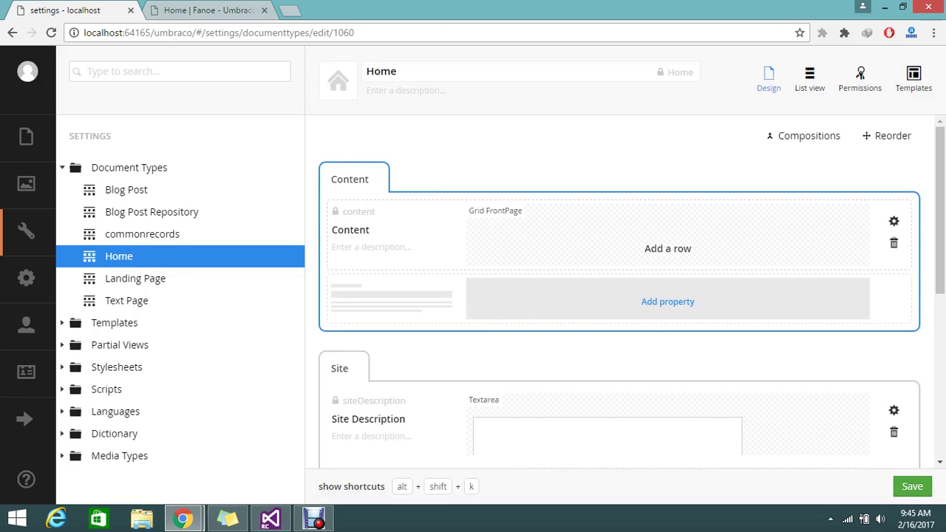
{"action": "scroll", "coordinate": [667, 301], "scroll_direction": "down", "scroll_amount": 1}
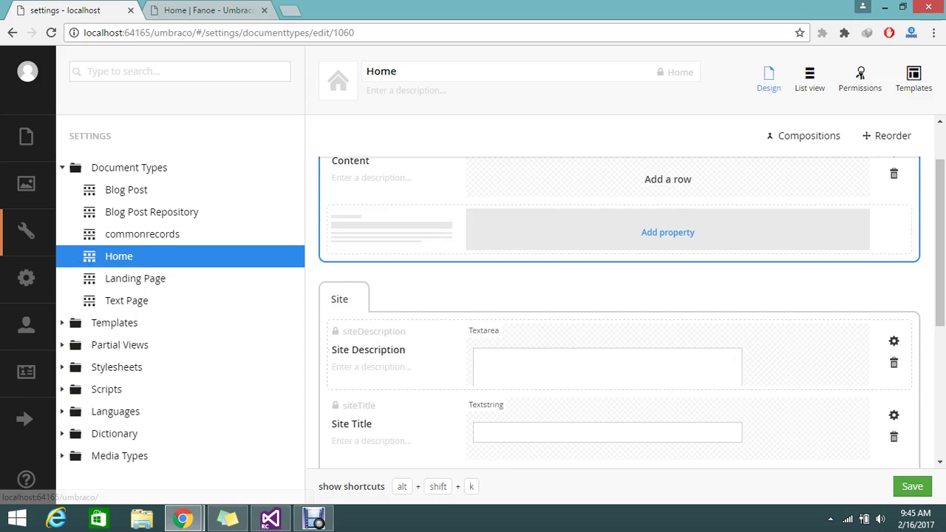
{"action": "scroll", "coordinate": [667, 302], "scroll_direction": "down", "scroll_amount": 2}
{"action": "scroll", "coordinate": [667, 302], "scroll_direction": "down", "scroll_amount": 1}
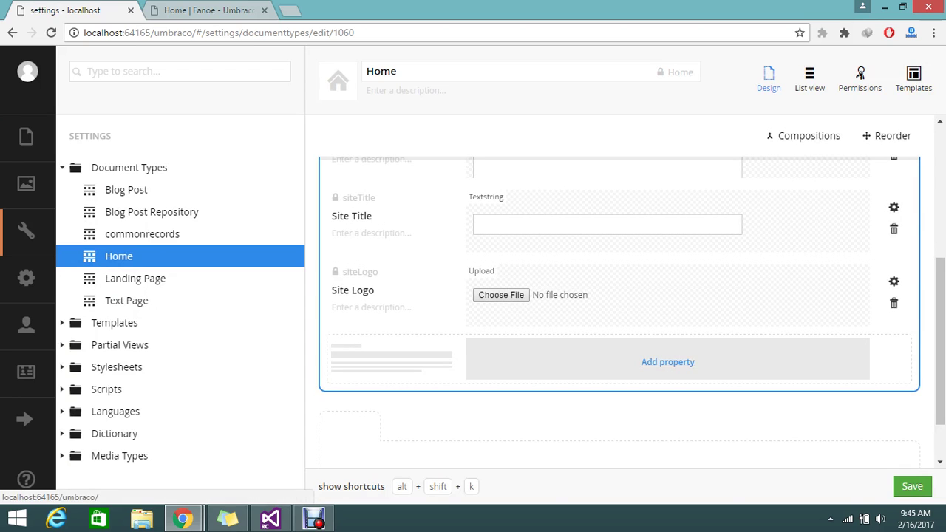
{"action": "left_click", "coordinate": [667, 361]}
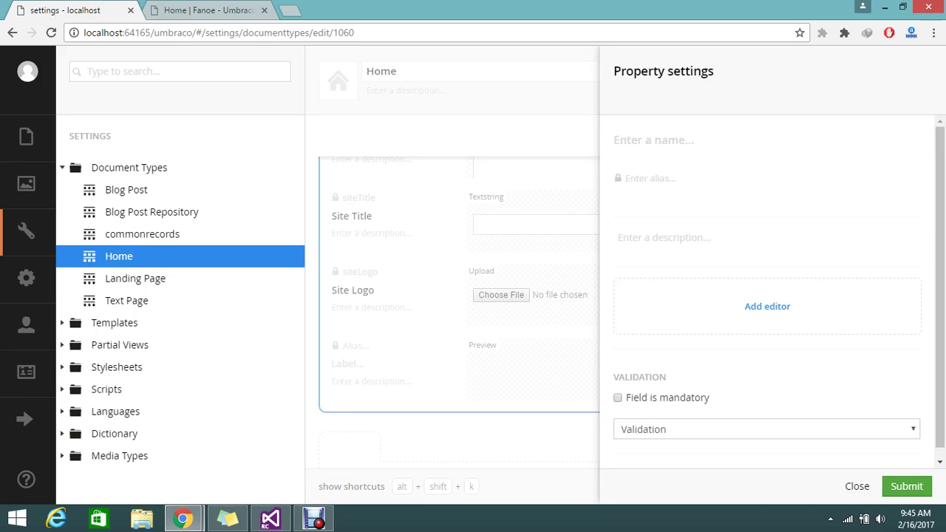
{"action": "type", "text": "comp"}
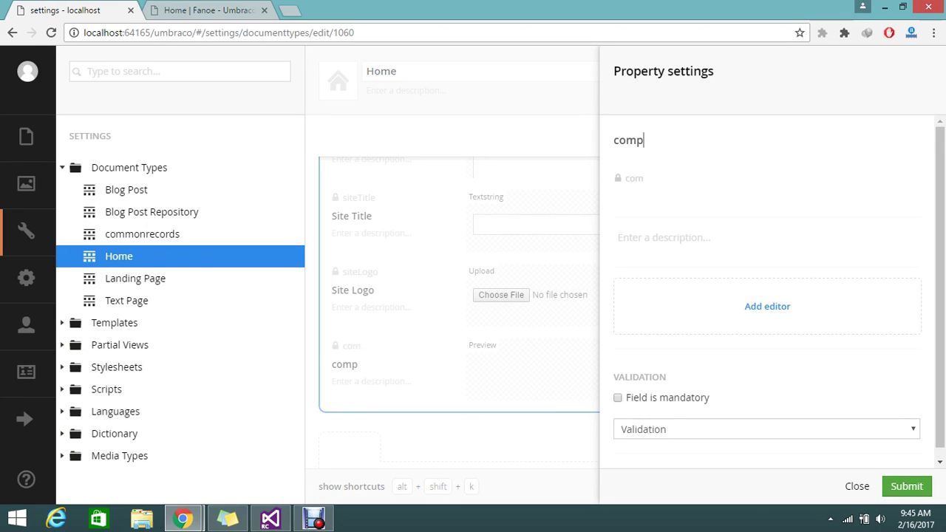
{"action": "type", "text": "anyname"}
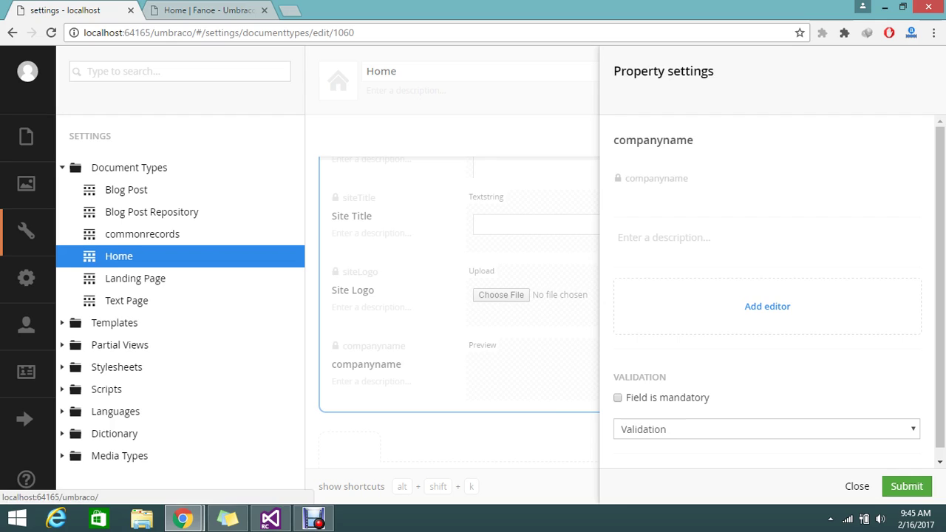
Give companyname the Textstring editor, submit it, and save the Home document type.
{"action": "left_click", "coordinate": [767, 306]}
{"action": "left_click", "coordinate": [735, 179]}
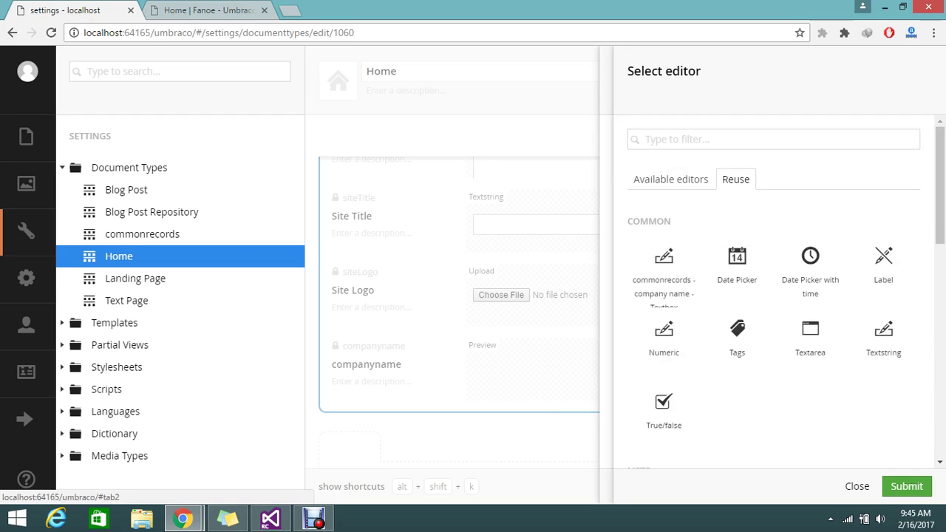
{"action": "left_click", "coordinate": [883, 340]}
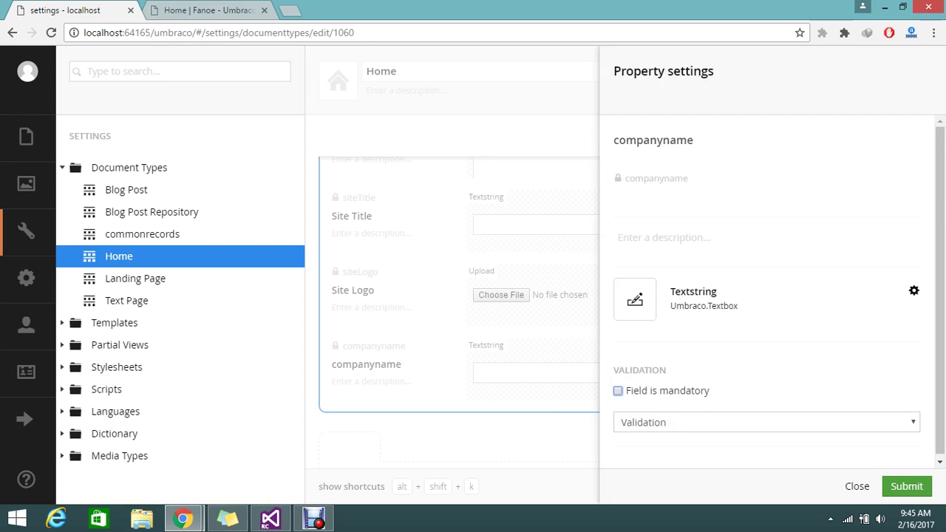
{"action": "left_click", "coordinate": [906, 485]}
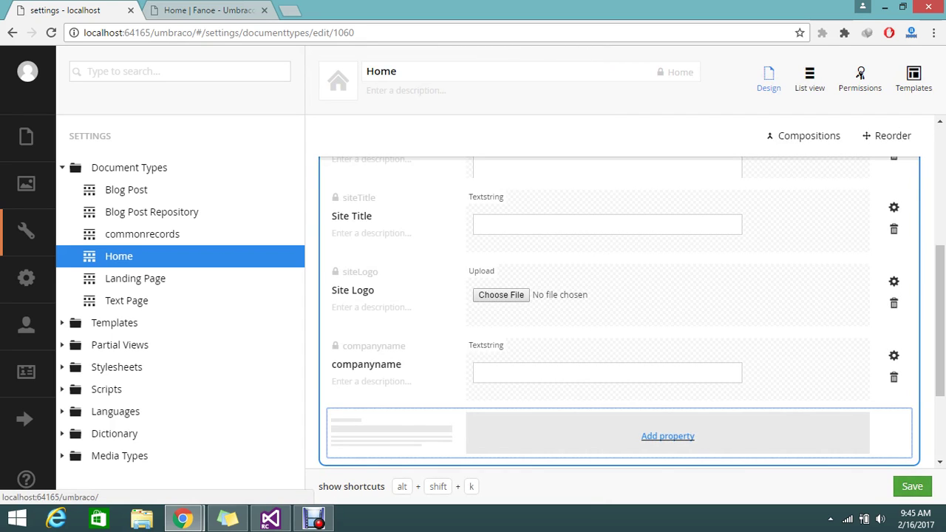
{"action": "key", "text": "ctrl+s"}
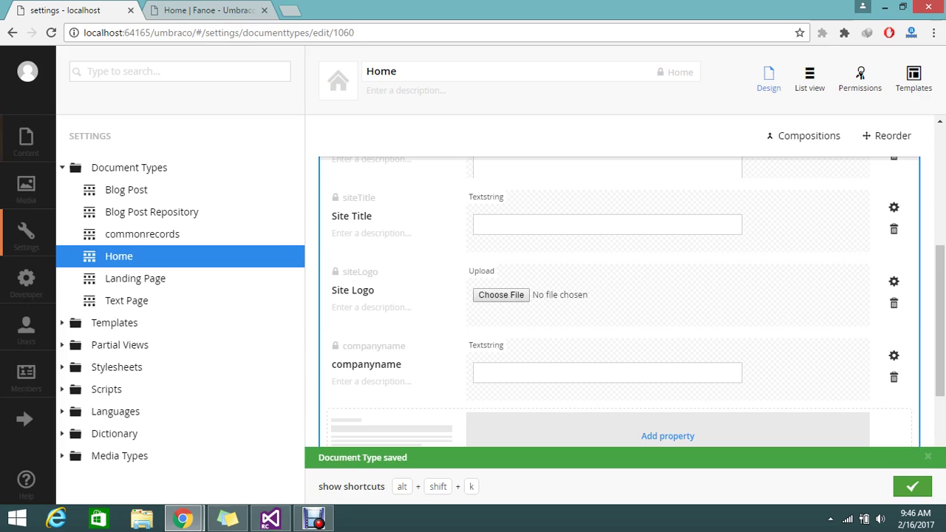
Reopen the Home content node and scroll its Site tab down to the empty companyname field.
{"action": "left_click", "coordinate": [26, 142]}
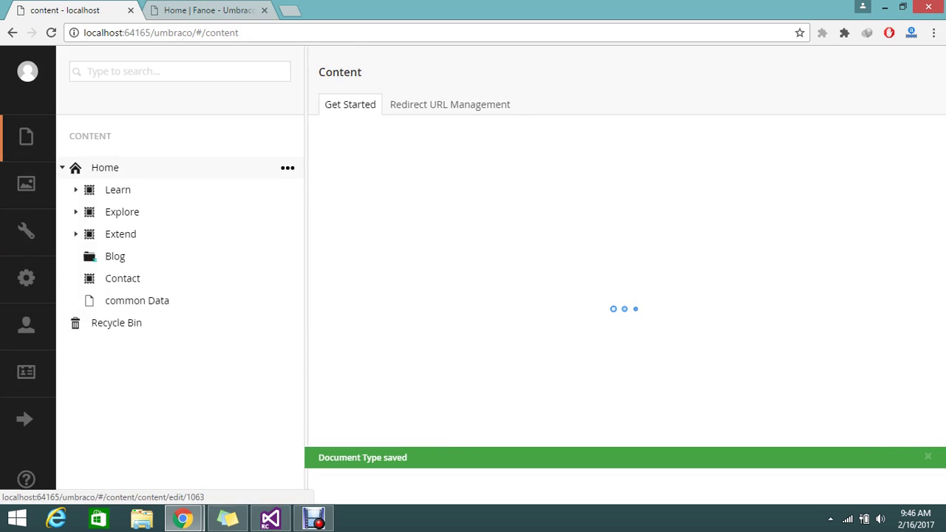
{"action": "left_click", "coordinate": [105, 167]}
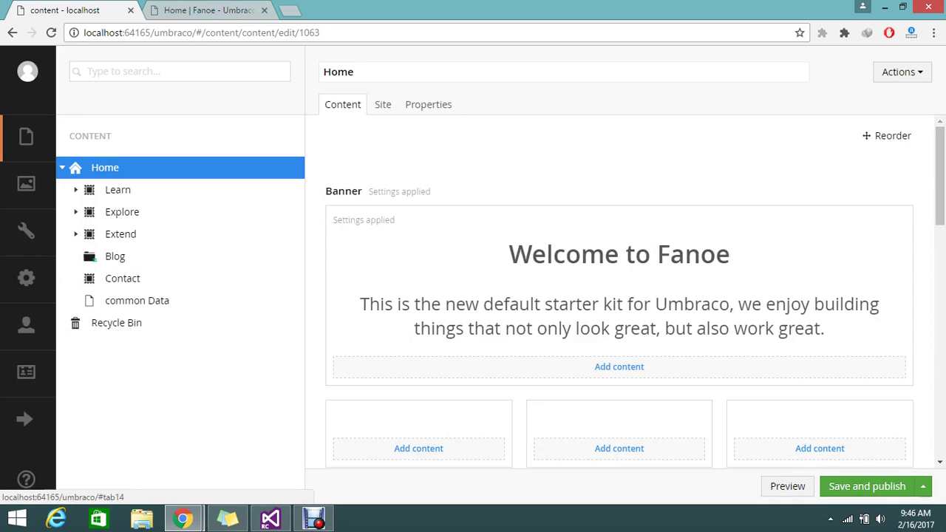
{"action": "left_click", "coordinate": [383, 104]}
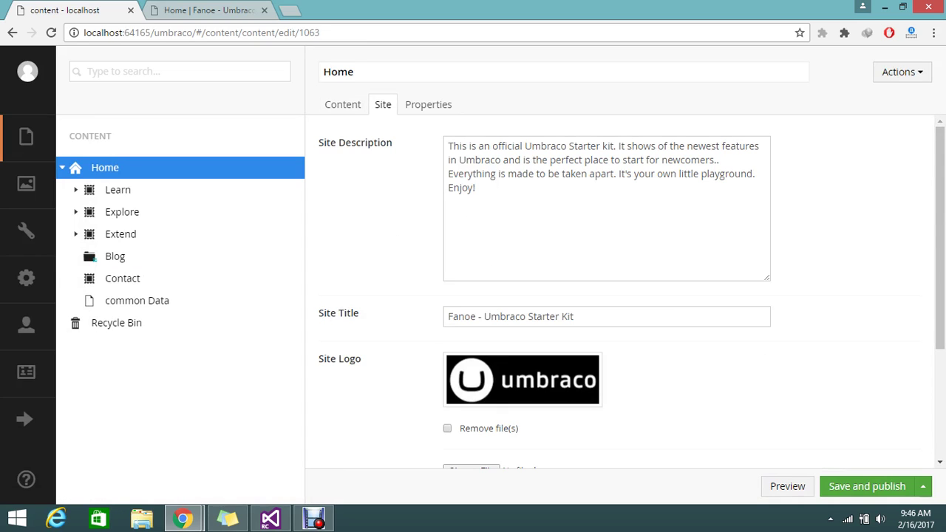
{"action": "scroll", "coordinate": [619, 295], "scroll_direction": "down", "scroll_amount": 3}
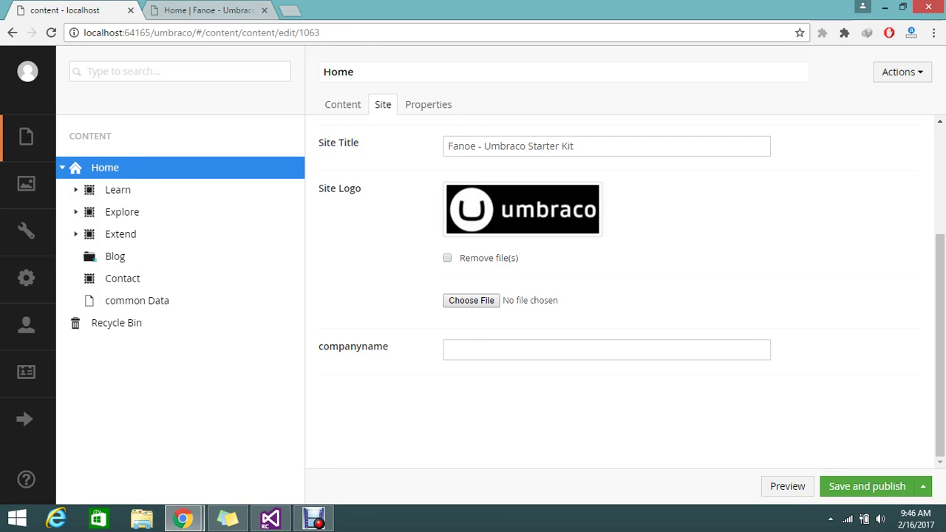
Enter 'go freelancer' as the Home page's companyname and save and publish it.
{"action": "type", "text": "go freelancer"}
{"action": "left_click", "coordinate": [867, 486]}
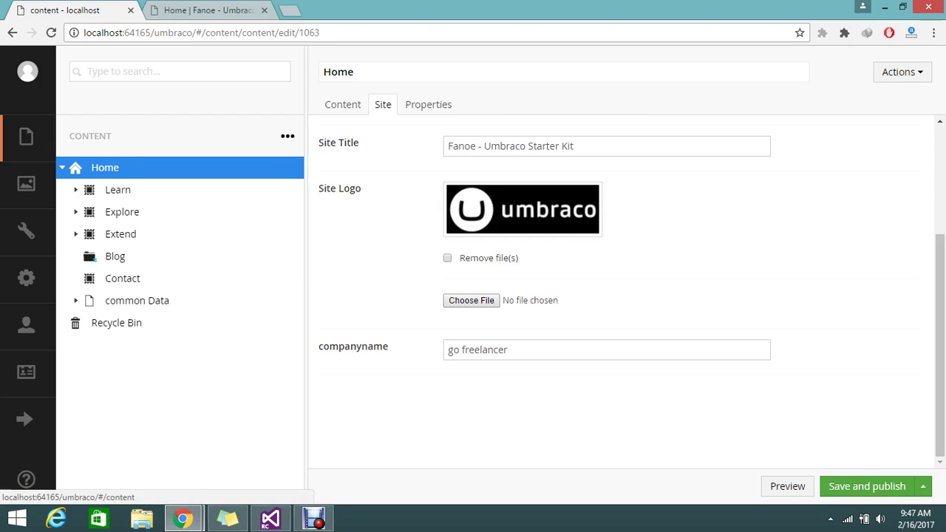
{"action": "mouse_move", "coordinate": [222, 167]}
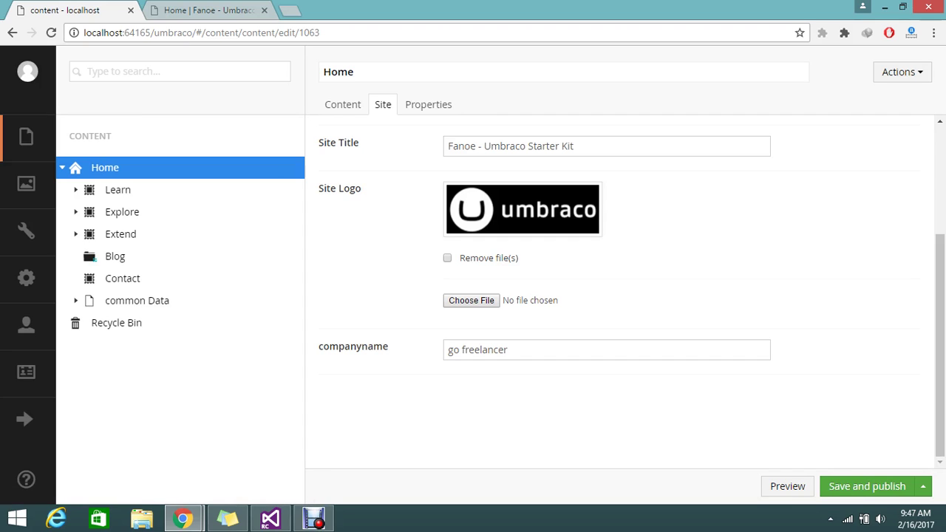
{"action": "left_click", "coordinate": [362, 347]}
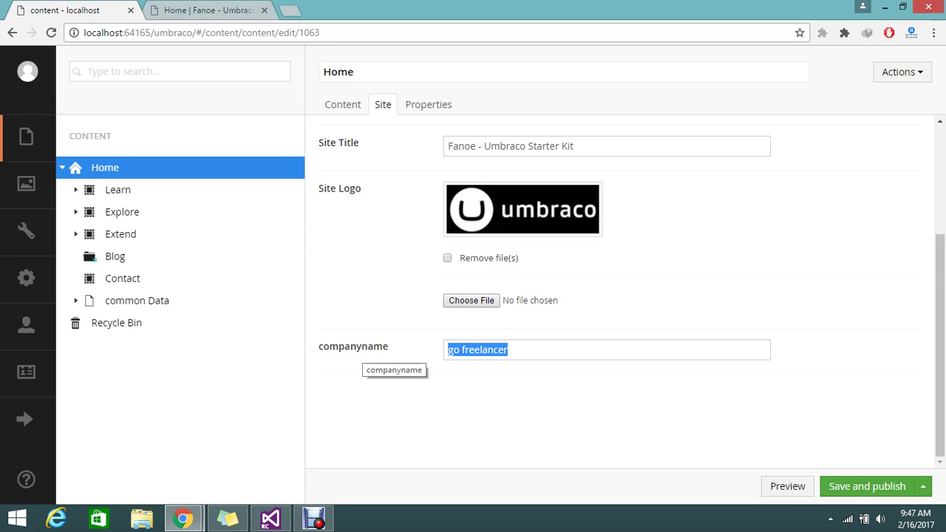
{"action": "key", "text": "ctrl+Tab"}
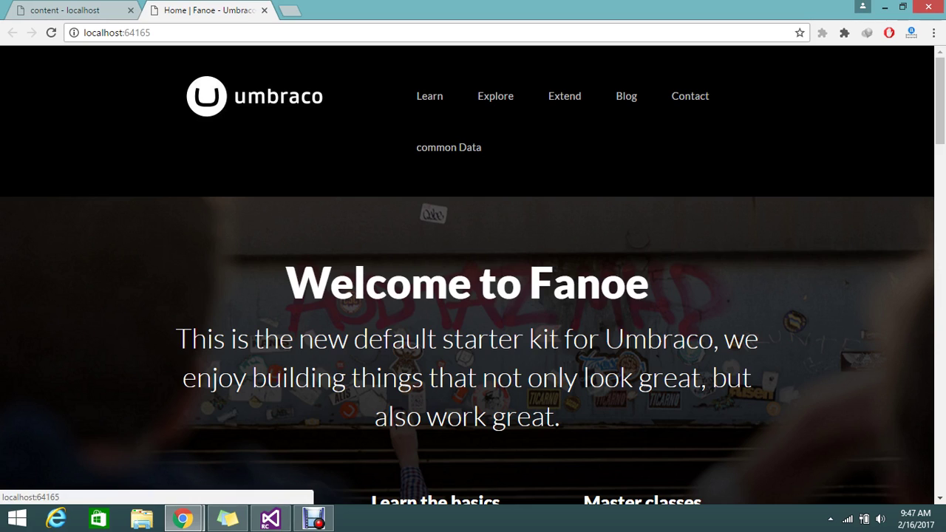
Scroll down and back up the live Fanoe home page.
{"action": "scroll", "coordinate": [473, 296], "scroll_direction": "down", "scroll_amount": 3}
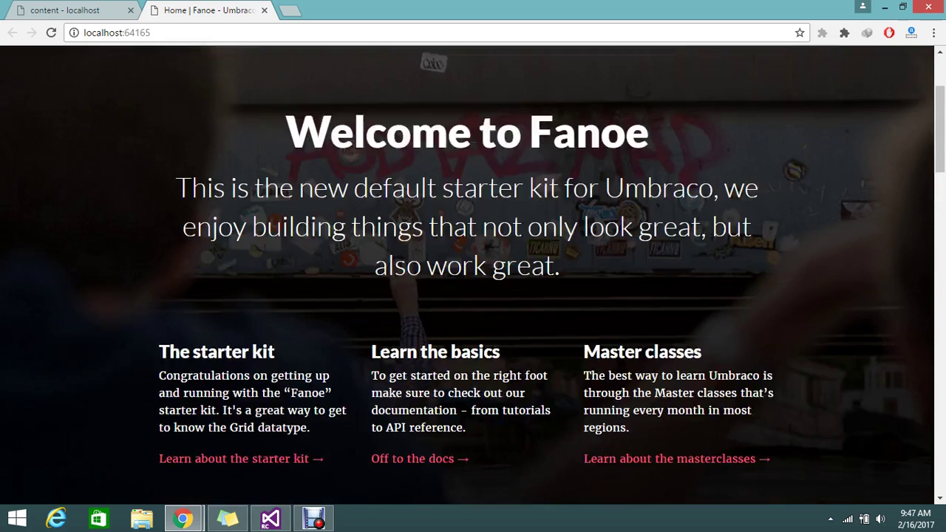
{"action": "scroll", "coordinate": [473, 295], "scroll_direction": "up", "scroll_amount": 3}
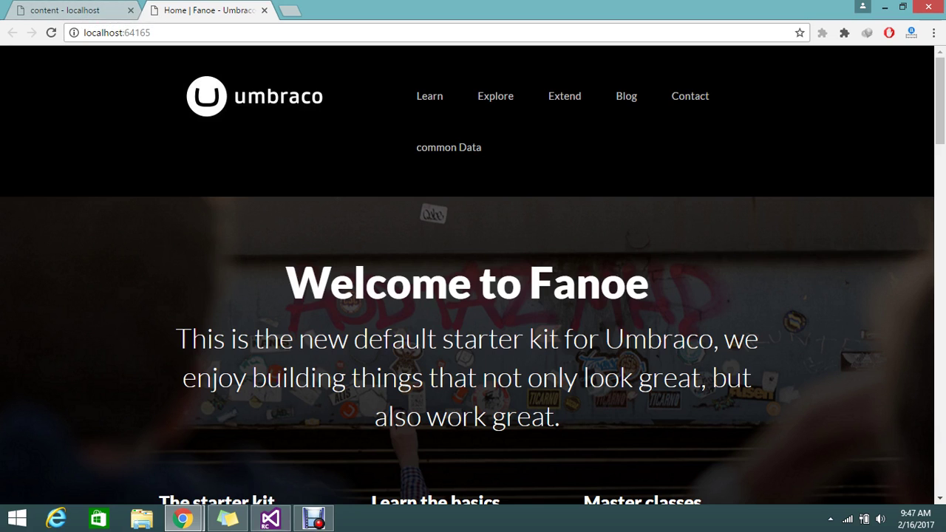
Bring up Visual Studio, dismiss the all.generated.cs reload prompt, and find Master.cshtml's <title> line.
{"action": "left_click", "coordinate": [270, 519]}
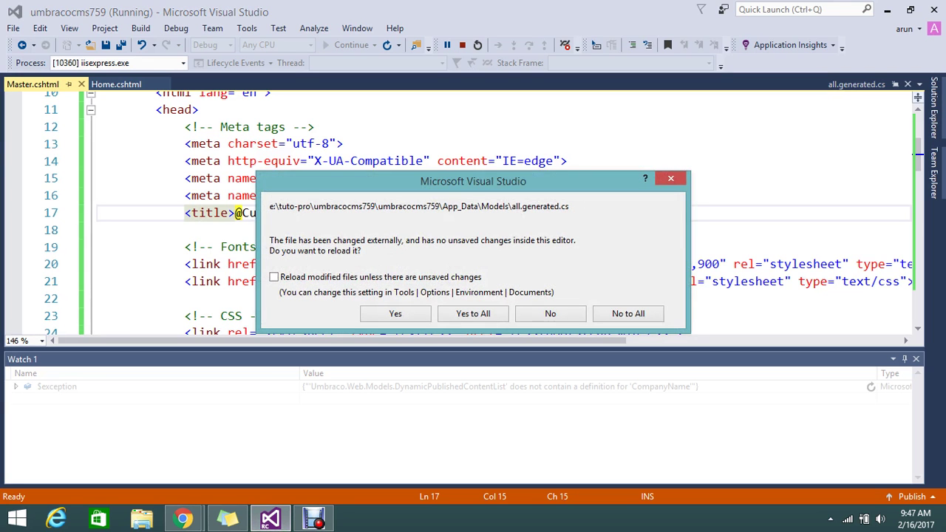
{"action": "key", "text": "Return"}
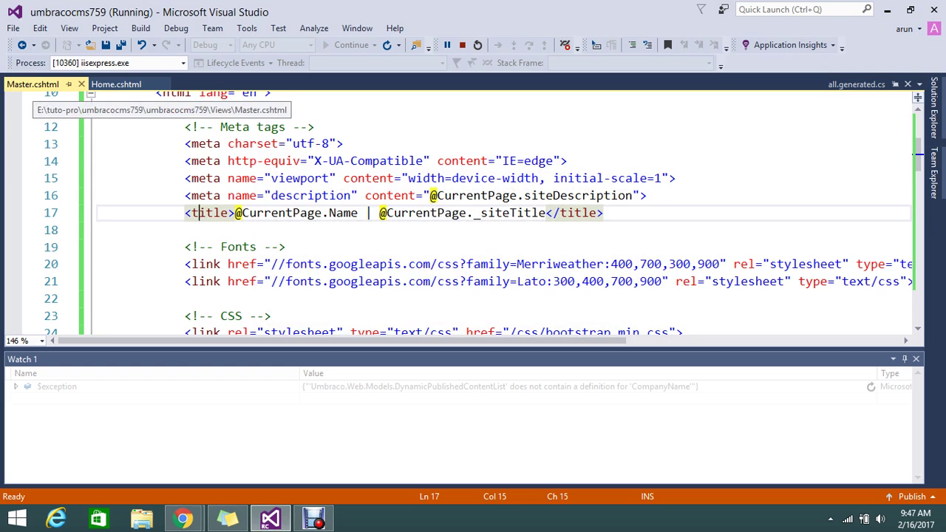
{"action": "scroll", "coordinate": [502, 214], "scroll_direction": "down", "scroll_amount": 2}
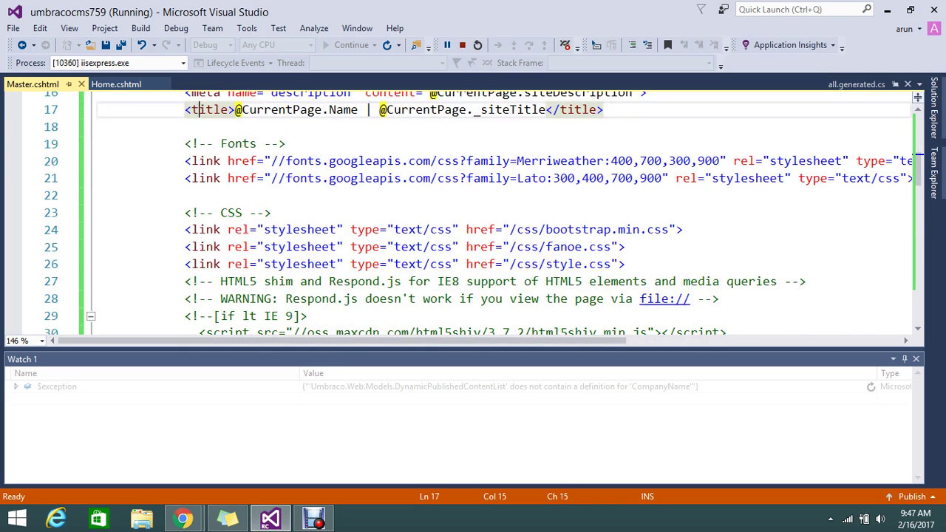
{"action": "scroll", "coordinate": [502, 214], "scroll_direction": "up", "scroll_amount": 2}
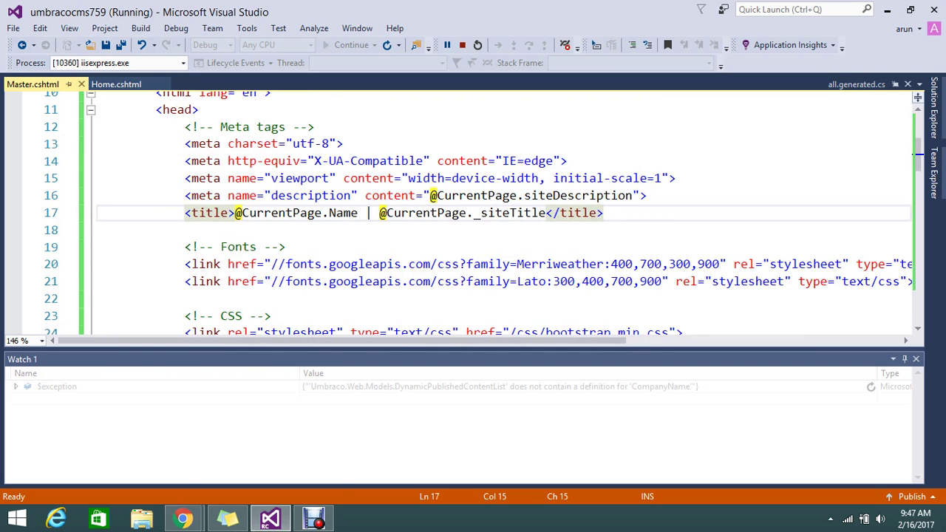
{"action": "mouse_move", "coordinate": [182, 518]}
{"action": "left_click", "coordinate": [259, 439]}
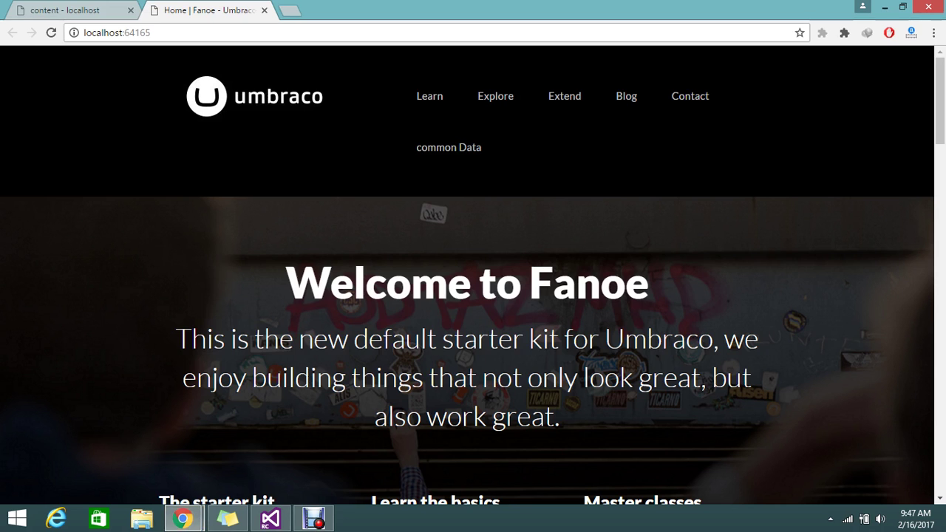
{"action": "left_click", "coordinate": [81, 10]}
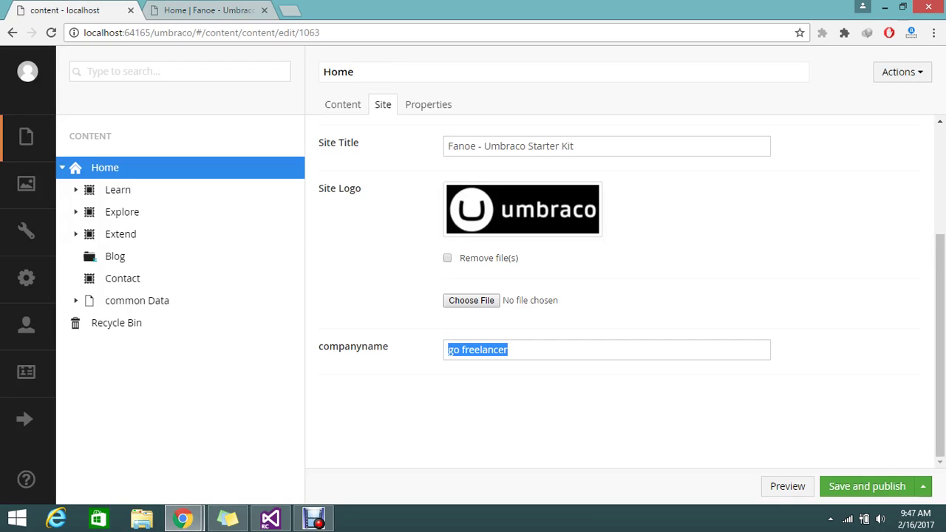
{"action": "left_click", "coordinate": [271, 518]}
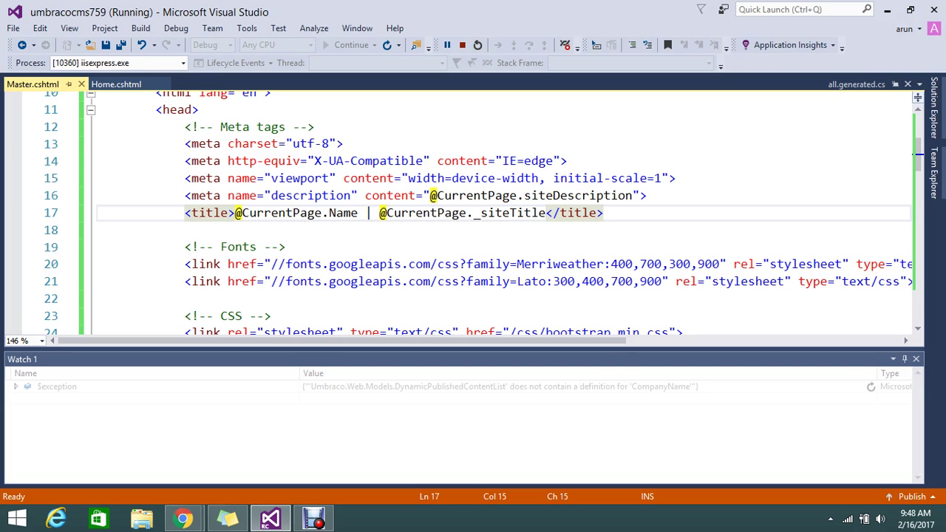
Close the Watch 1 pane and scroll through Master.cshtml in the enlarged editor.
{"action": "left_click", "coordinate": [915, 358]}
{"action": "left_click", "coordinate": [916, 358]}
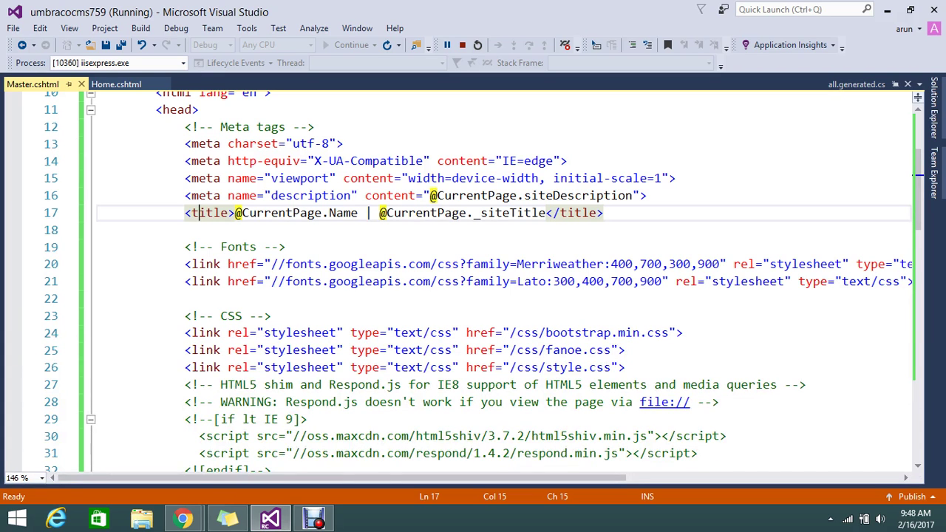
{"action": "scroll", "coordinate": [472, 281], "scroll_direction": "up", "scroll_amount": 2}
{"action": "scroll", "coordinate": [473, 281], "scroll_direction": "up", "scroll_amount": 1}
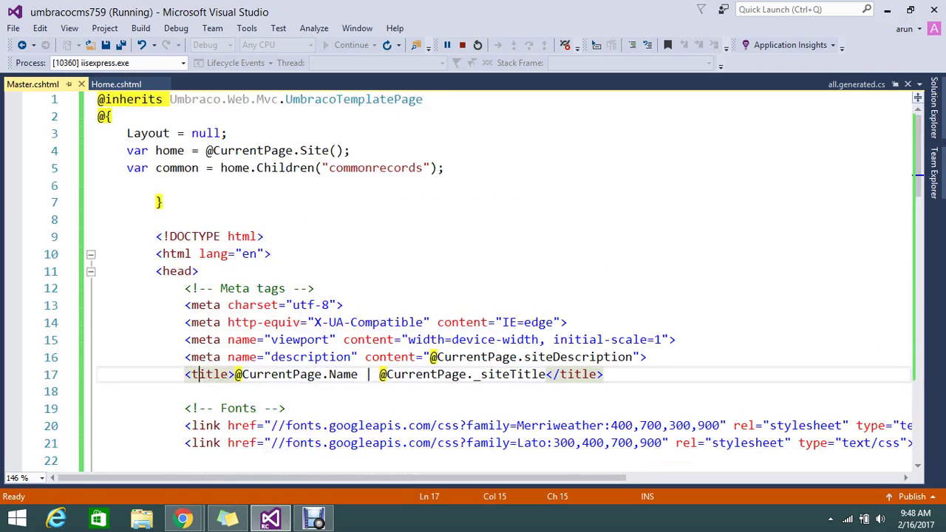
{"action": "scroll", "coordinate": [472, 281], "scroll_direction": "down", "scroll_amount": 3}
{"action": "scroll", "coordinate": [472, 281], "scroll_direction": "down", "scroll_amount": 2}
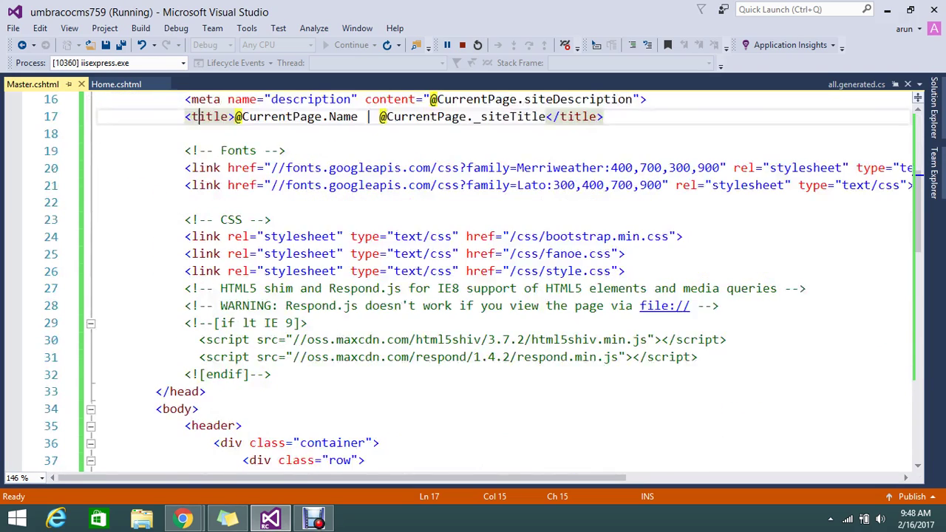
{"action": "scroll", "coordinate": [473, 281], "scroll_direction": "down", "scroll_amount": 2}
{"action": "scroll", "coordinate": [473, 281], "scroll_direction": "up", "scroll_amount": 5}
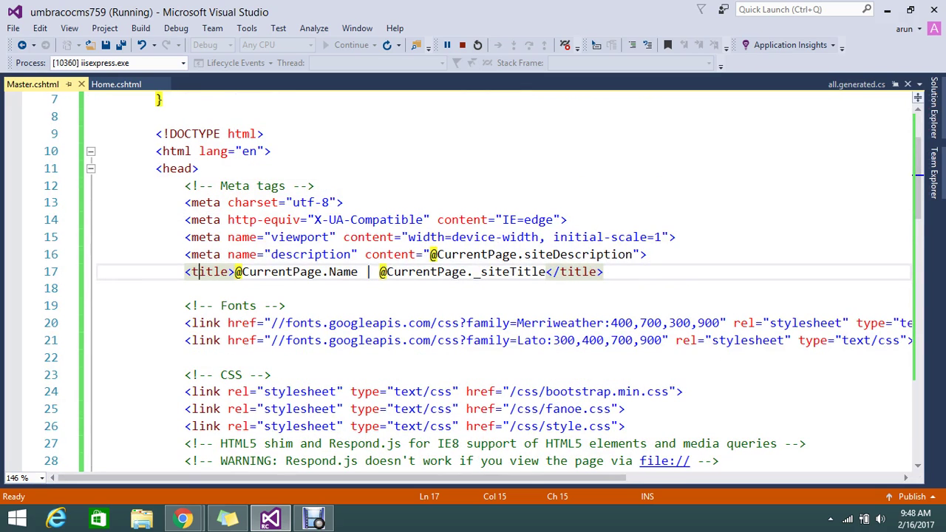
Return to the Umbraco back office and select the Home page's 'go freelancer' companyname value.
{"action": "mouse_move", "coordinate": [183, 519]}
{"action": "left_click", "coordinate": [258, 443]}
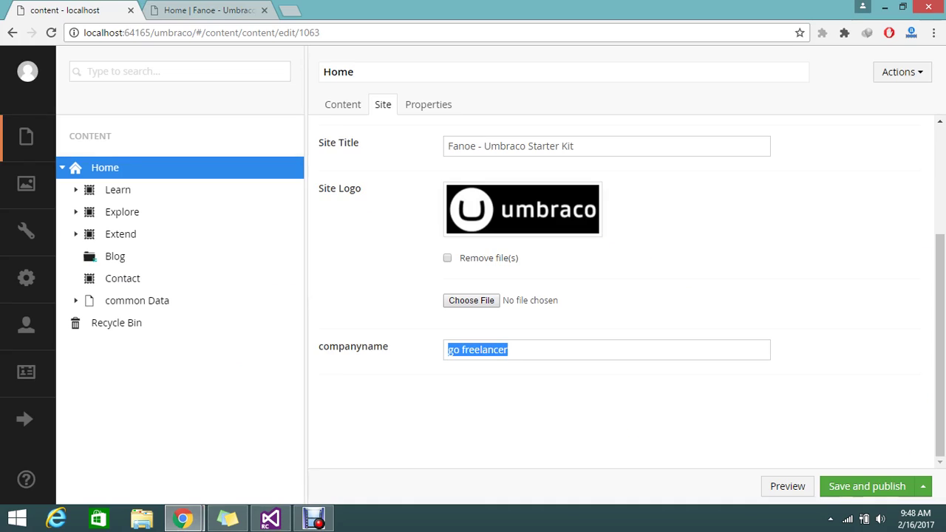
{"action": "key", "text": "ctrl+Tab"}
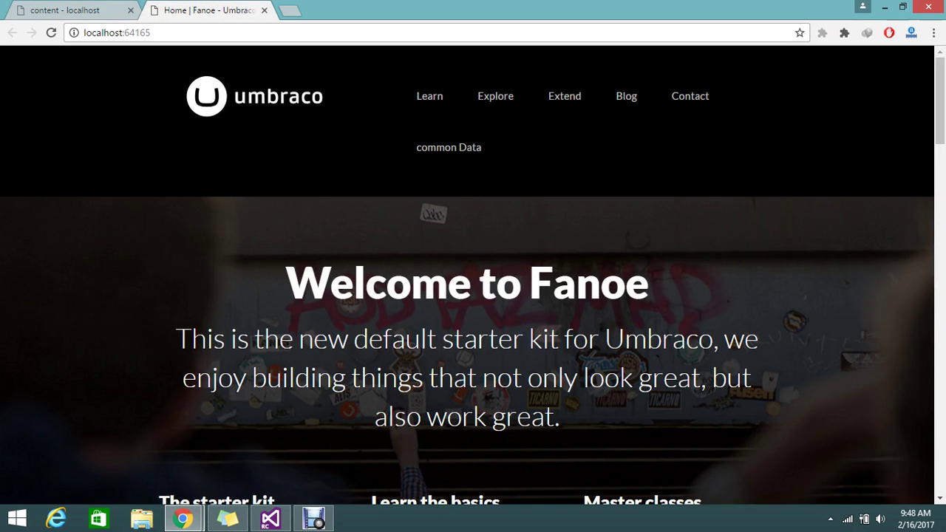
{"action": "key", "text": "ctrl+Tab"}
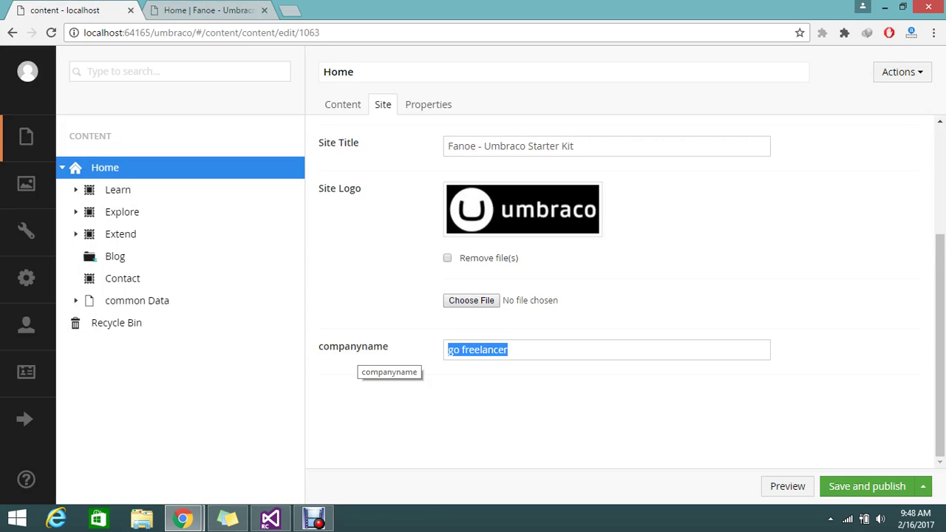
{"action": "key", "text": "ctrl+a"}
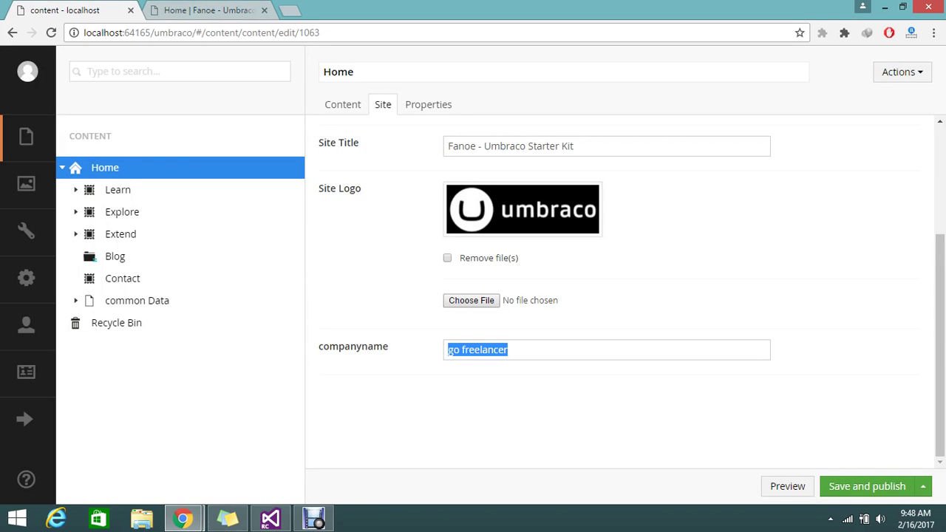
Open the Home document type from Properties and select the companyname property alias.
{"action": "left_click", "coordinate": [428, 104]}
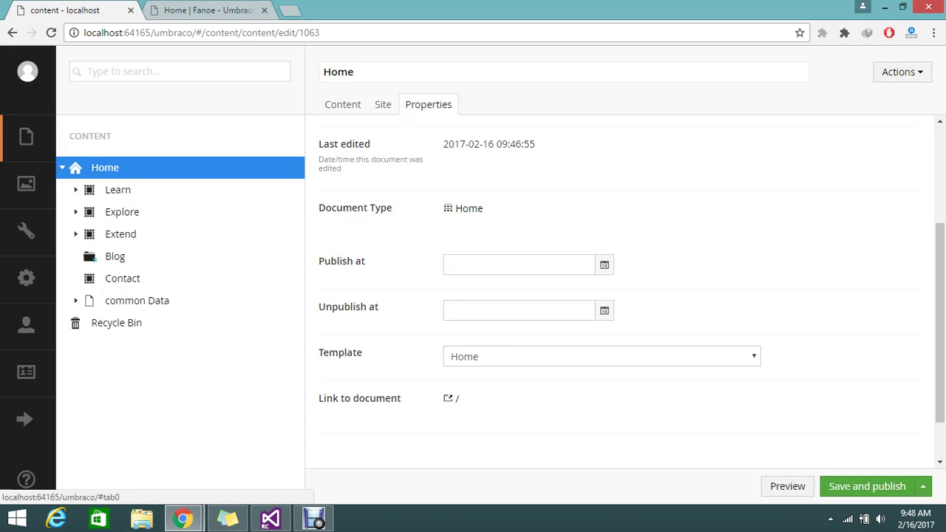
{"action": "left_click", "coordinate": [465, 207]}
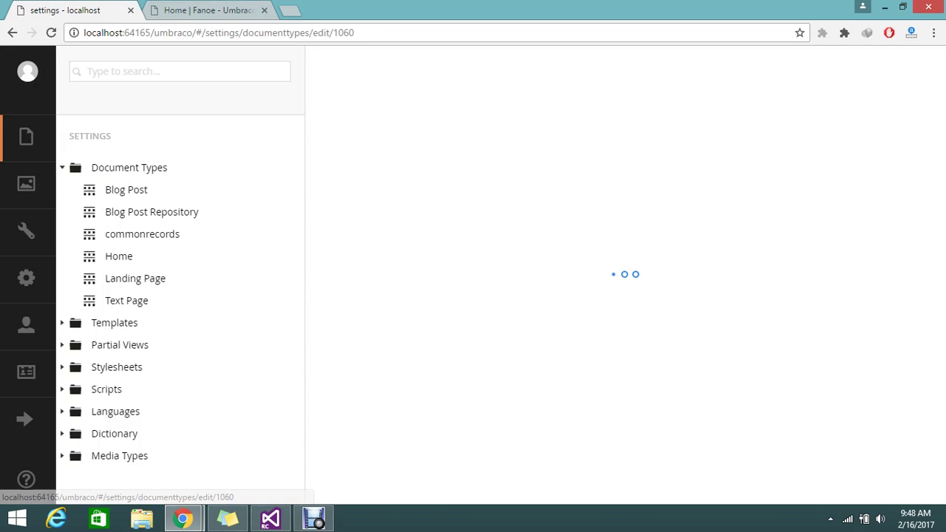
{"action": "scroll", "coordinate": [619, 310], "scroll_direction": "down", "scroll_amount": 2}
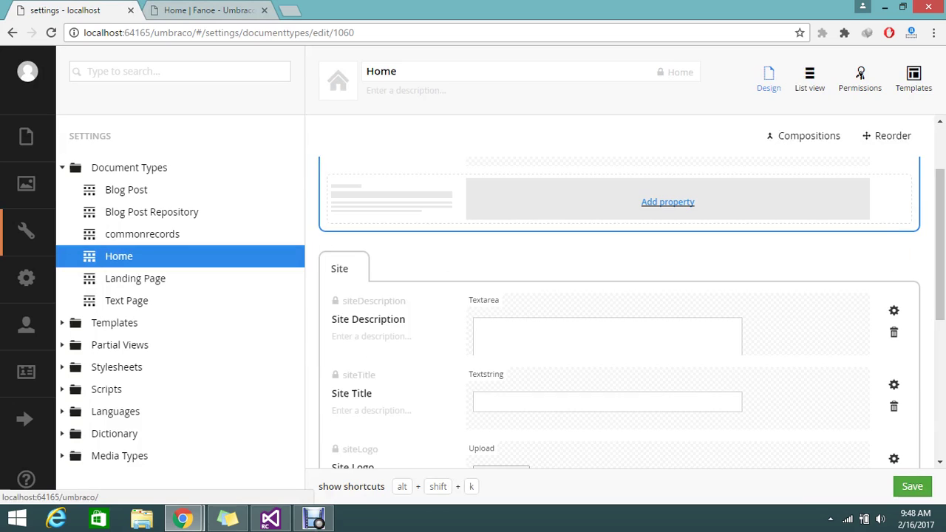
{"action": "scroll", "coordinate": [619, 310], "scroll_direction": "down", "scroll_amount": 3}
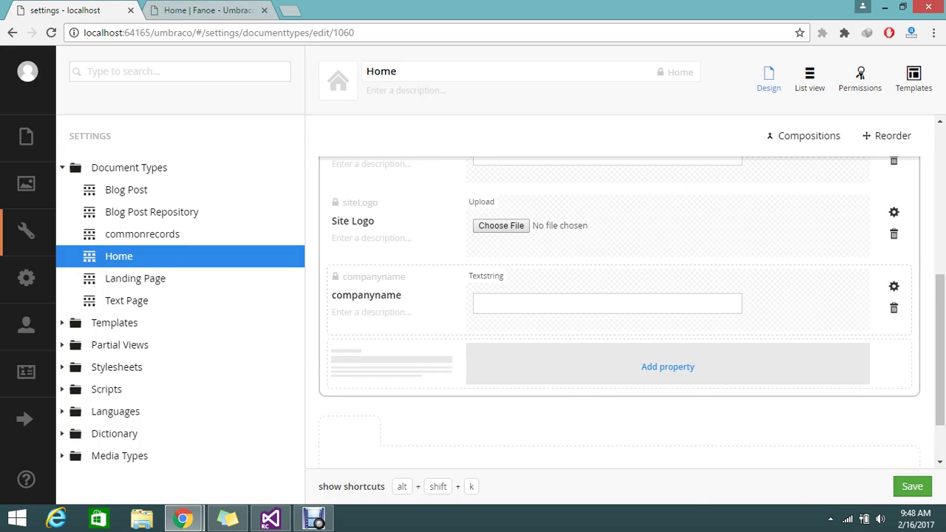
{"action": "double_click", "coordinate": [358, 295]}
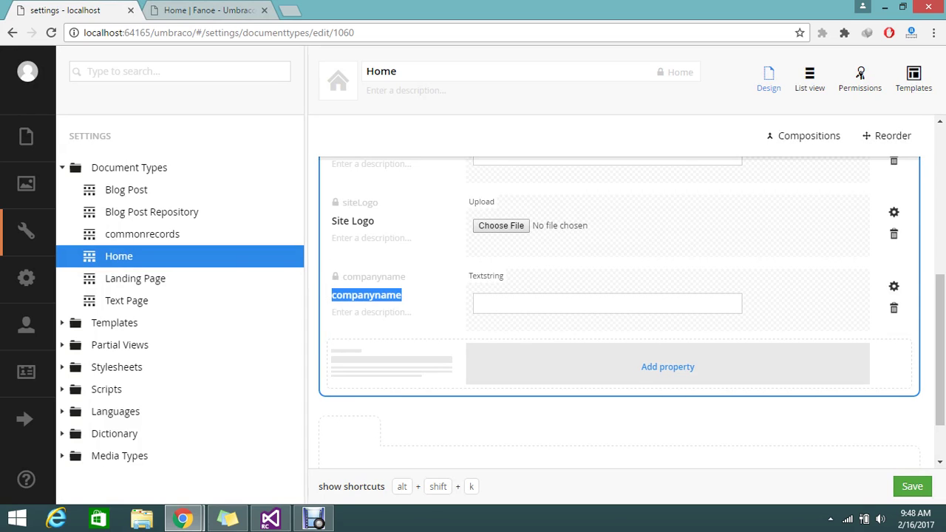
Replace Name with companyname in Master.cshtml's title expression and save the file.
{"action": "key", "text": "alt+Tab"}
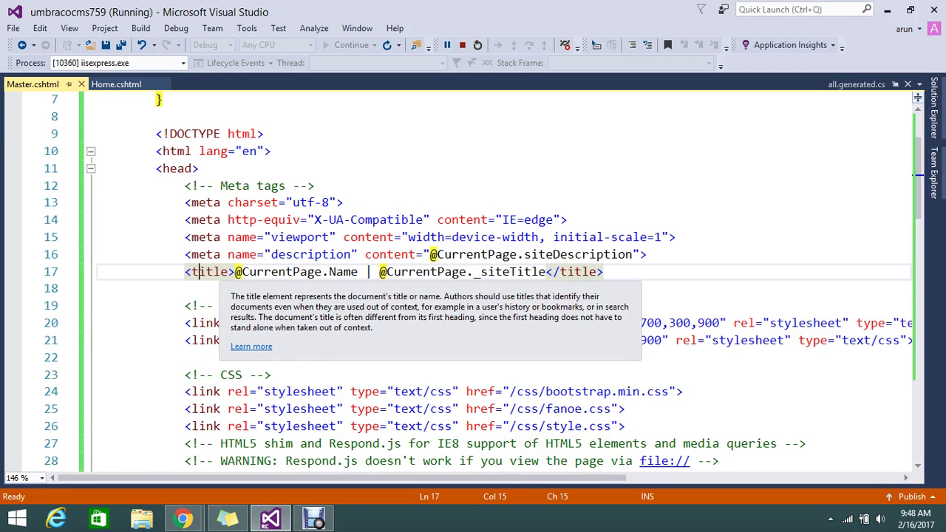
{"action": "double_click", "coordinate": [343, 272]}
{"action": "type", "text": "companyname"}
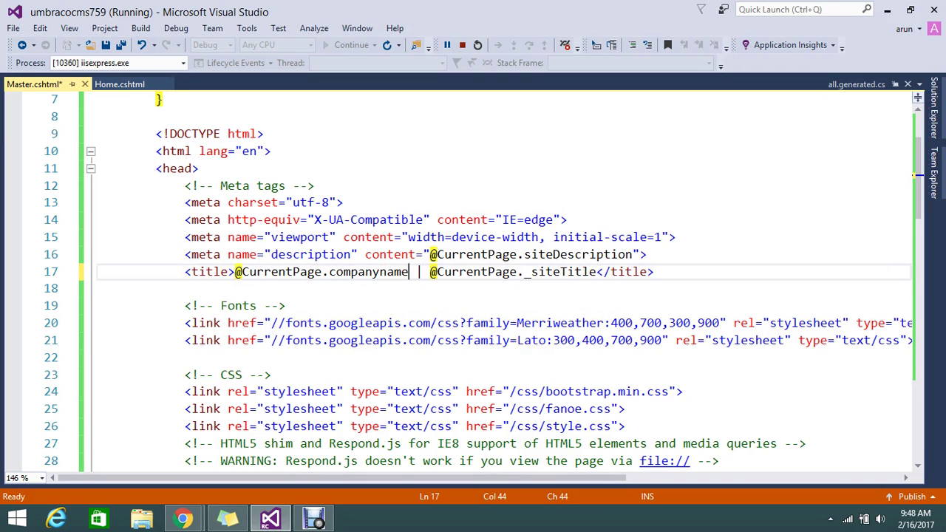
{"action": "key", "text": "ctrl+s"}
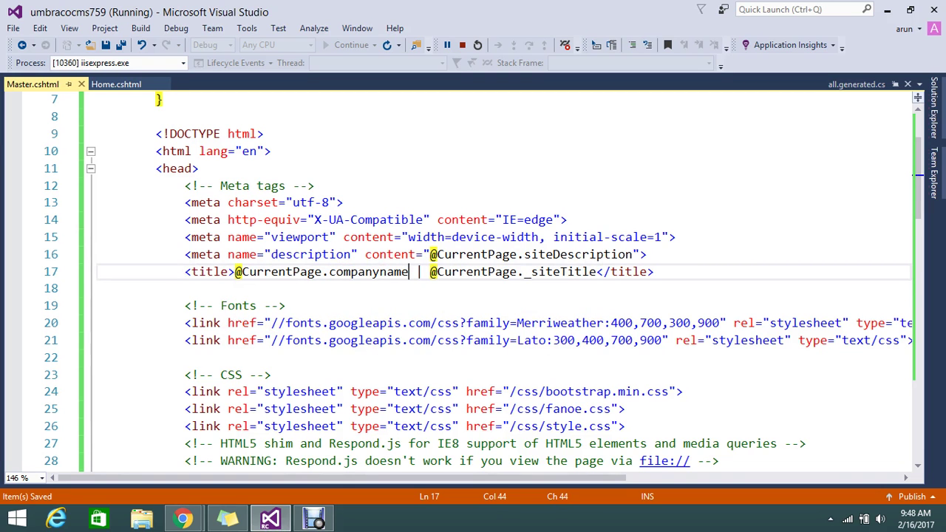
{"action": "mouse_move", "coordinate": [183, 519]}
{"action": "left_click", "coordinate": [261, 445]}
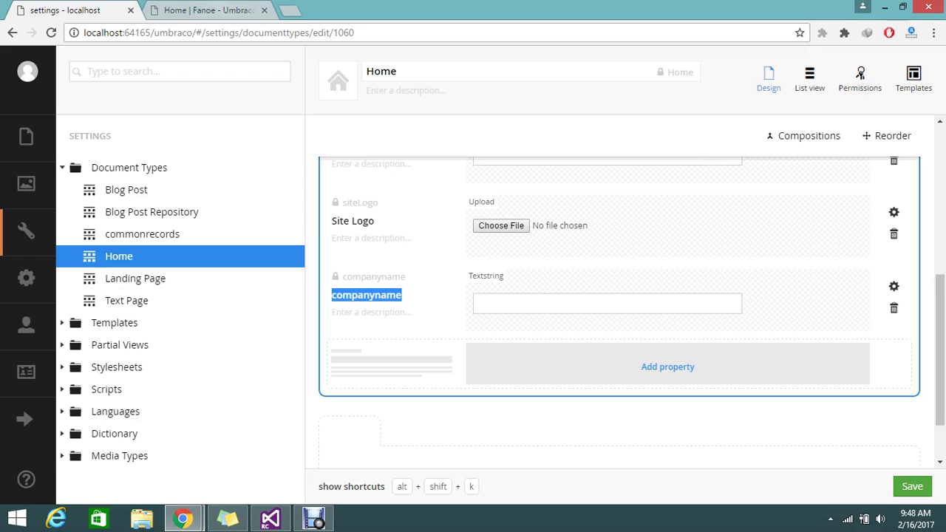
Reload the live Fanoe site to confirm its title reads 'go freelancer | Fanoe', then go back to Umbraco's Home page.
{"action": "key", "text": "ctrl+Tab"}
{"action": "key", "text": "ctrl+l"}
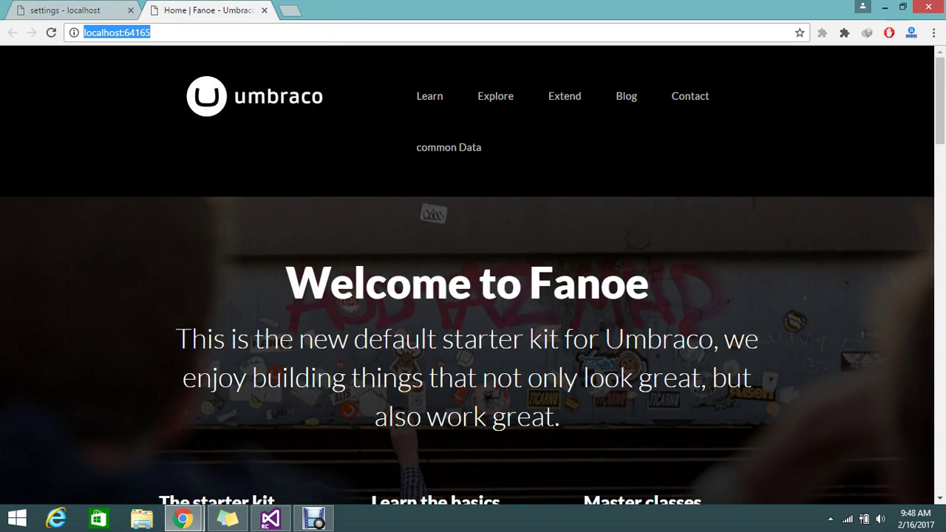
{"action": "key", "text": "Return"}
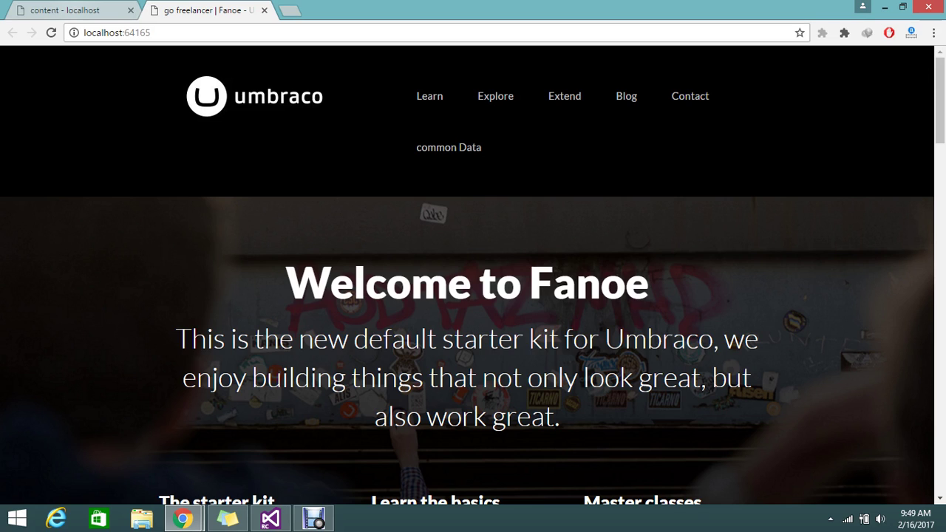
{"action": "key", "text": "ctrl+Page_Up"}
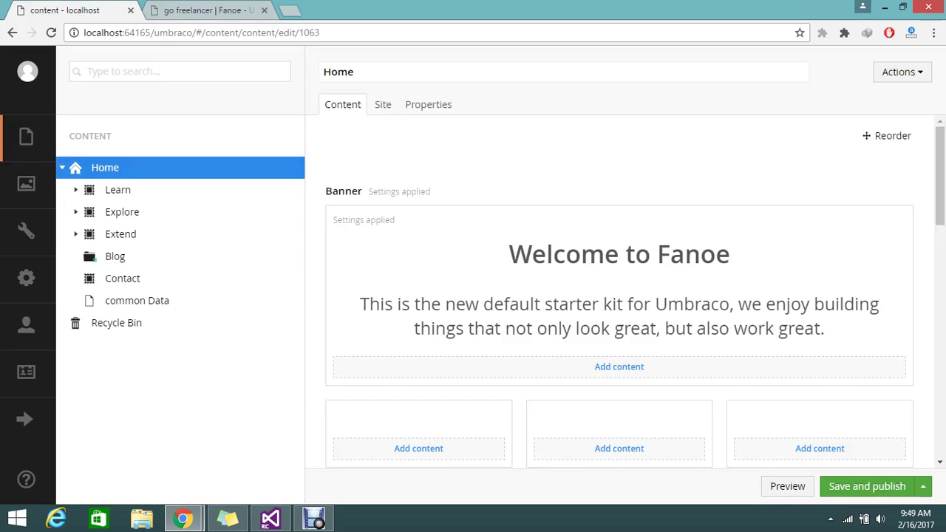
Review the Home page's Site Title, companyname and page name, then return to Master.cshtml in Visual Studio.
{"action": "left_click", "coordinate": [383, 104]}
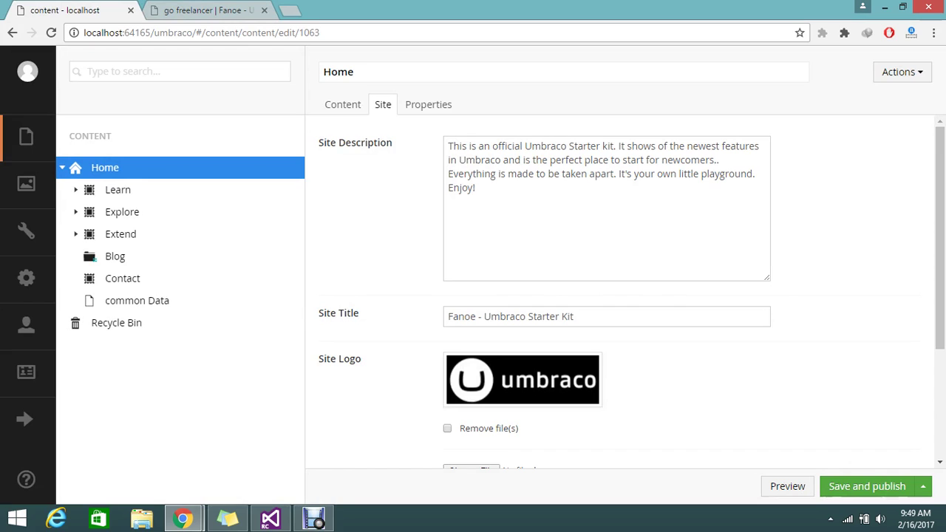
{"action": "left_click", "coordinate": [574, 317]}
{"action": "key", "text": "ctrl+a"}
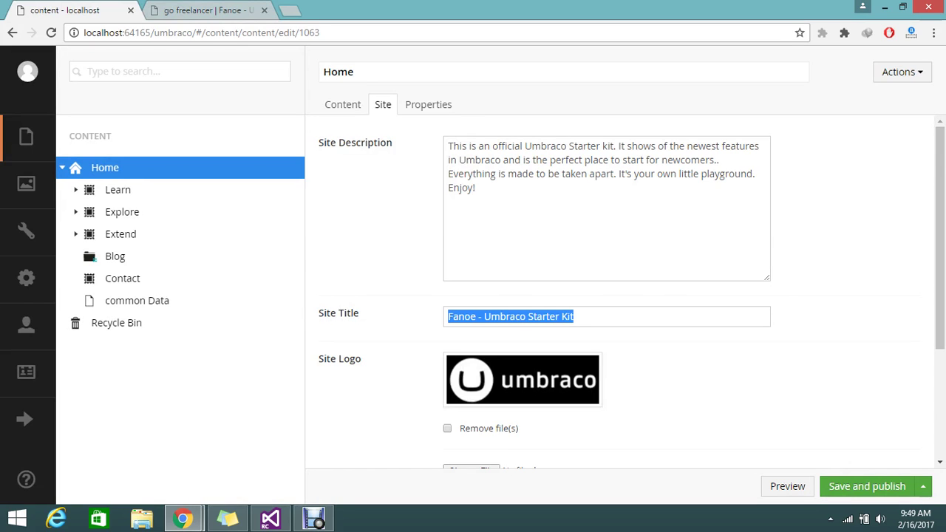
{"action": "scroll", "coordinate": [620, 295], "scroll_direction": "down", "scroll_amount": 1}
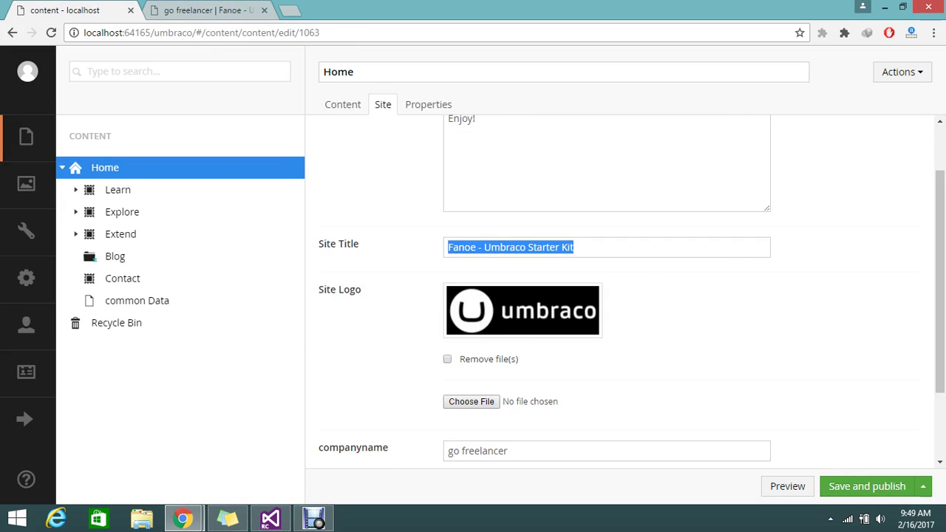
{"action": "double_click", "coordinate": [337, 71]}
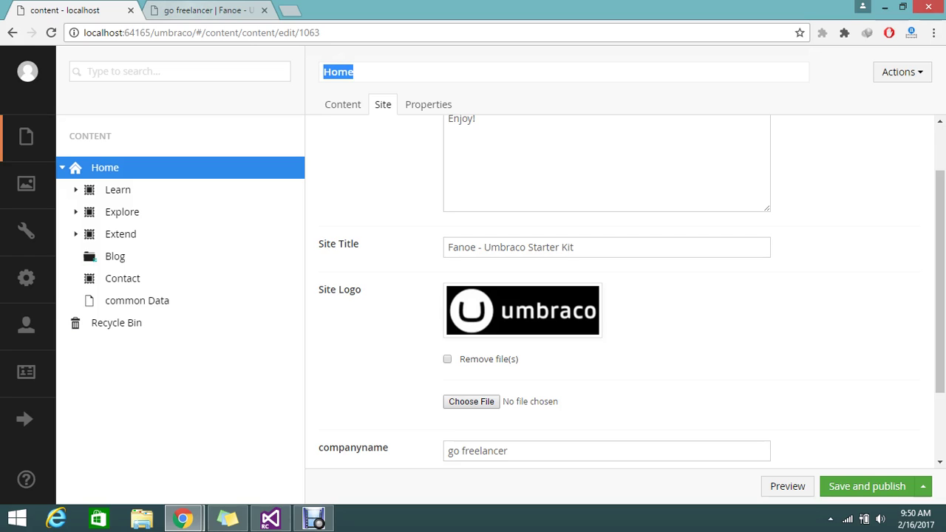
{"action": "key", "text": "alt+Tab"}
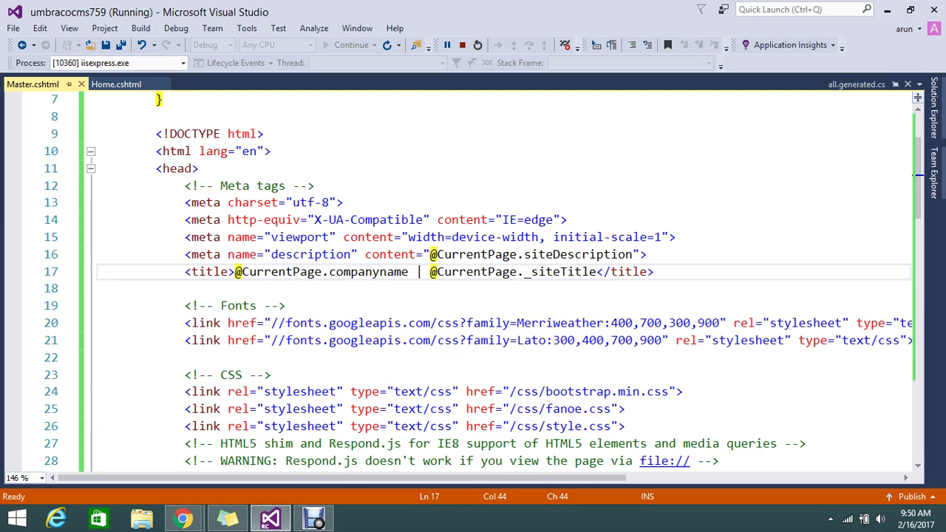
{"action": "left_click_drag", "start_coordinate": [242, 271], "coordinate": [415, 271]}
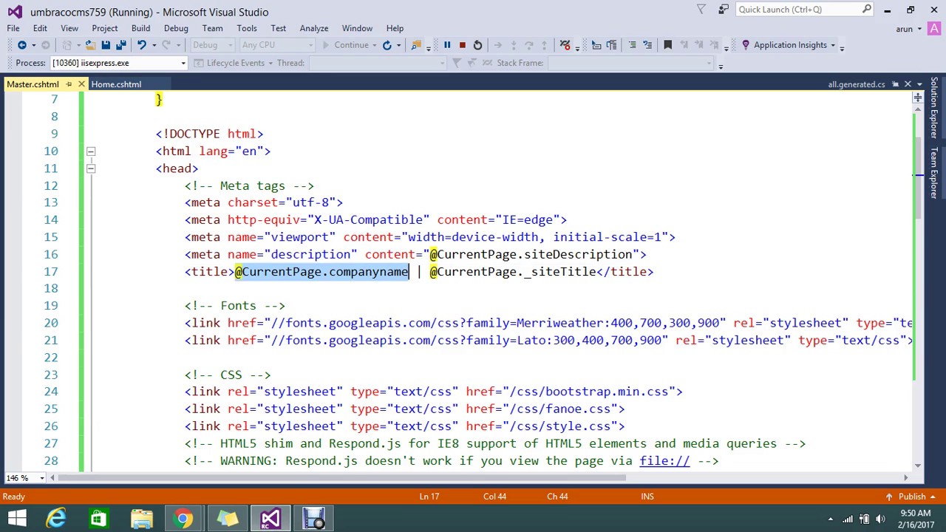
{"action": "key", "text": "ctrl+c"}
{"action": "key", "text": "Left"}
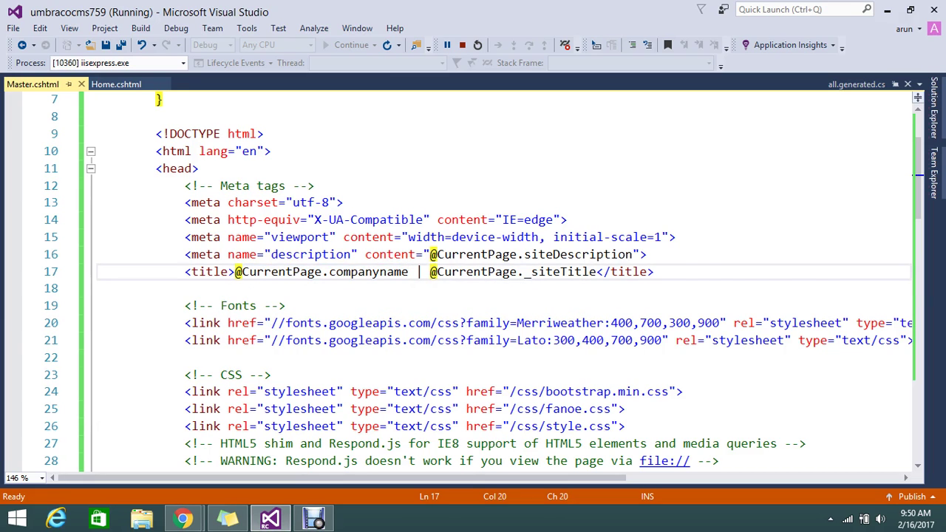
{"action": "key", "text": "ctrl+v"}
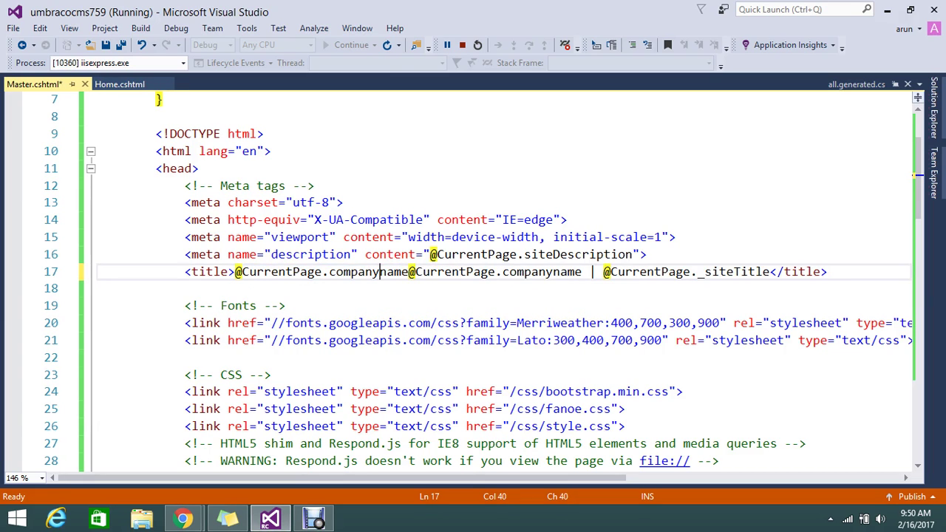
{"action": "double_click", "coordinate": [380, 272]}
{"action": "type", "text": "Name"}
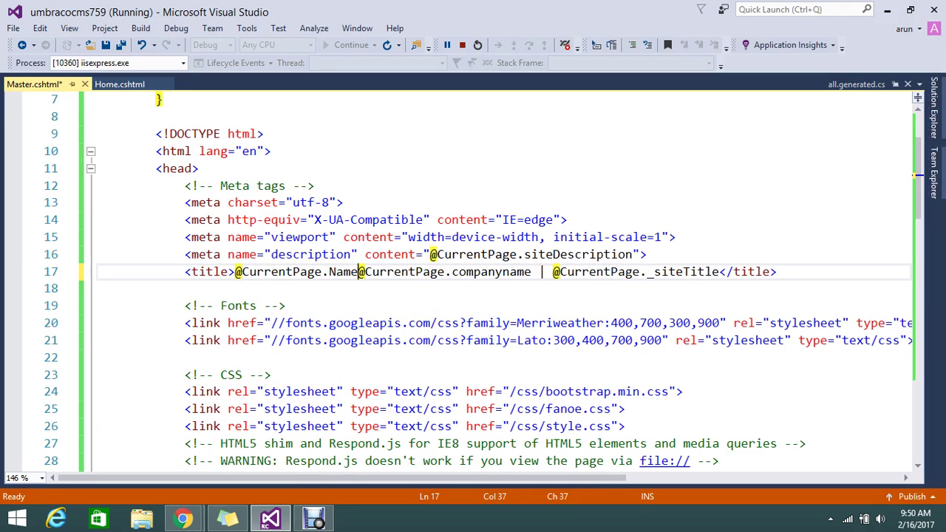
{"action": "type", "text": " |"}
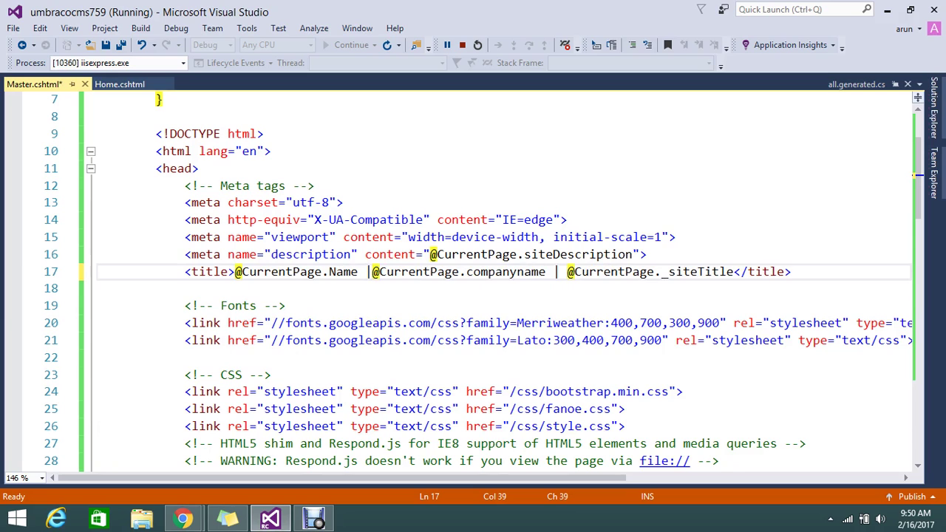
{"action": "key", "text": "ctrl+s"}
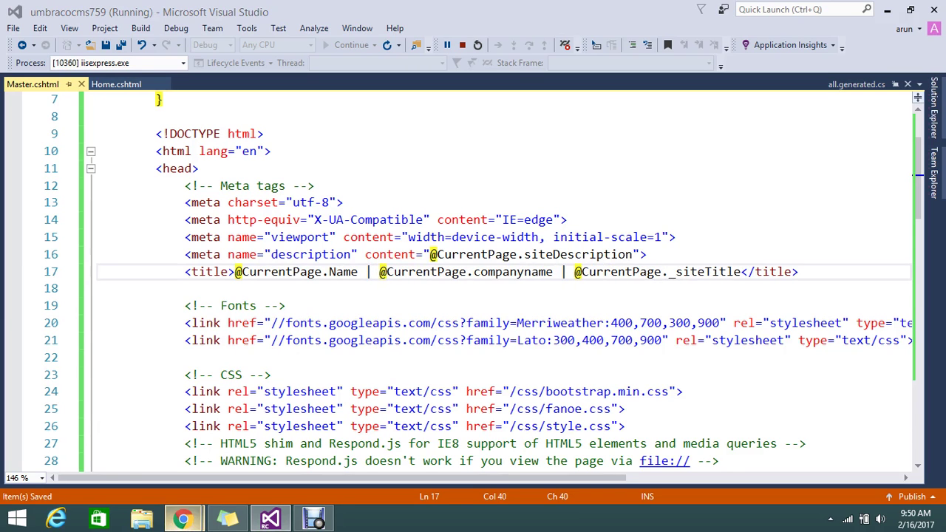
{"action": "left_click", "coordinate": [222, 450]}
Reload the live Fanoe home page to check its updated browser title.
{"action": "left_click", "coordinate": [208, 10]}
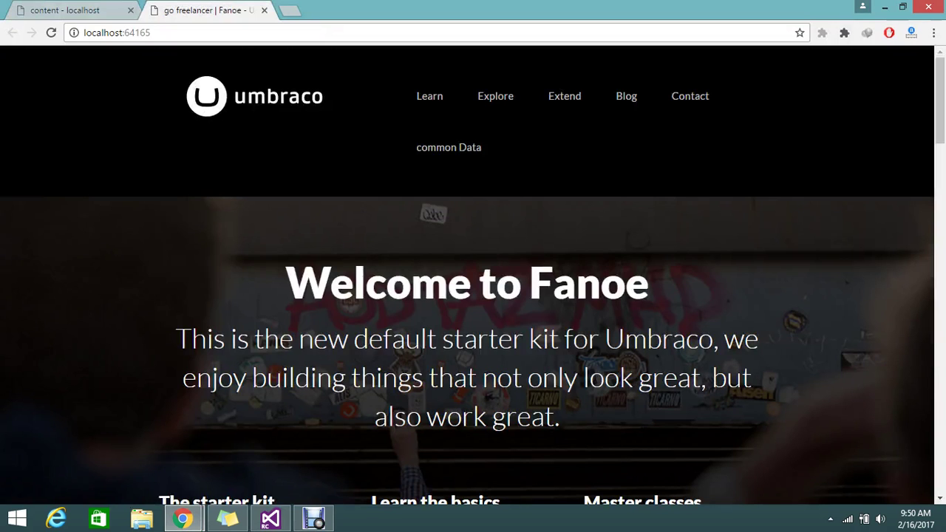
{"action": "left_click", "coordinate": [116, 32]}
{"action": "key", "text": "Return"}
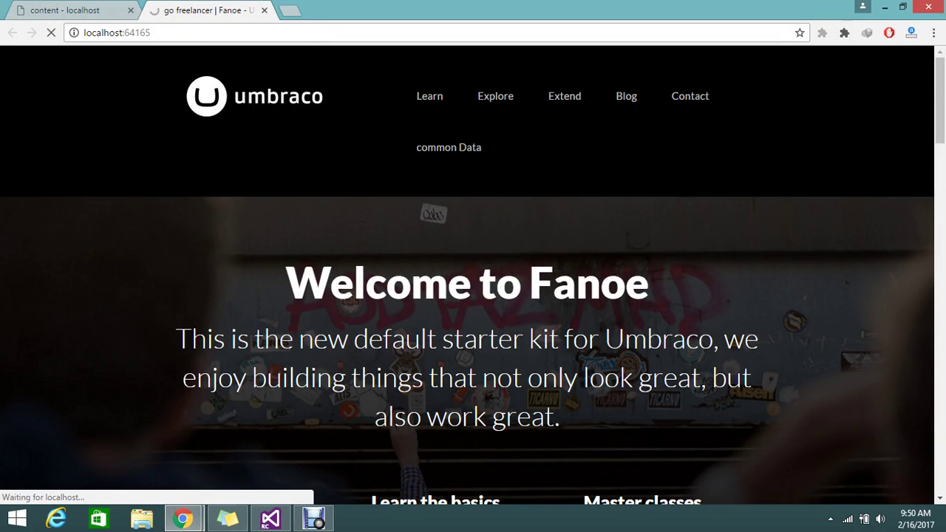